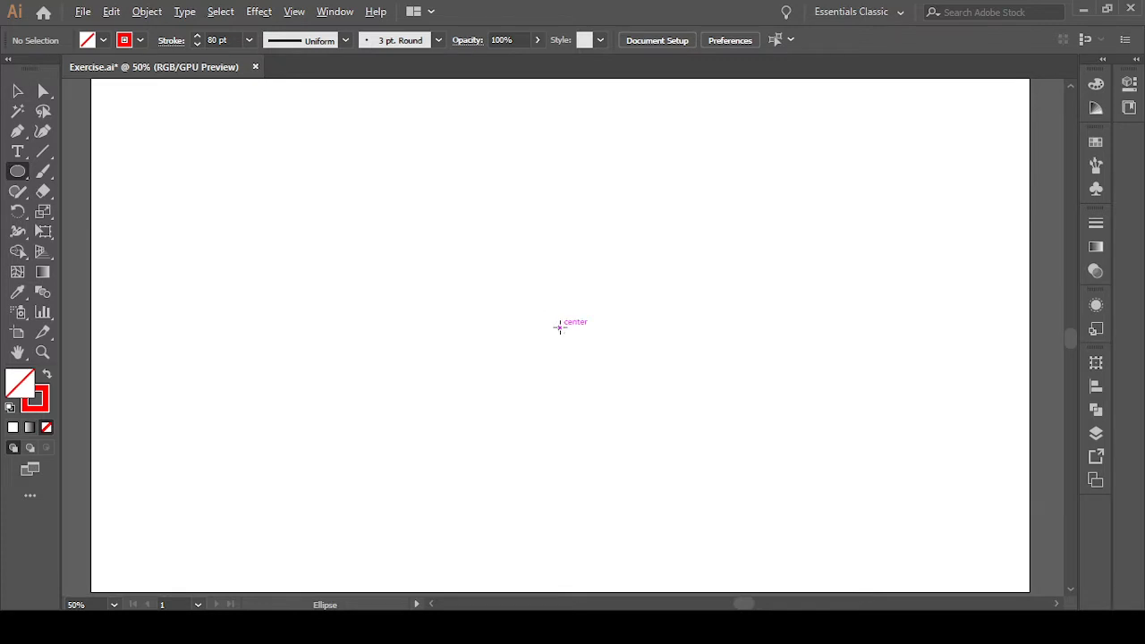
Draw an unfilled circle with an 80 pt stroke from the artboard's center and recolor its stroke black
mouse_move(560, 328)
mouse_down()
mouse_move(639, 376)
mouse_move(623, 367)
mouse_up()
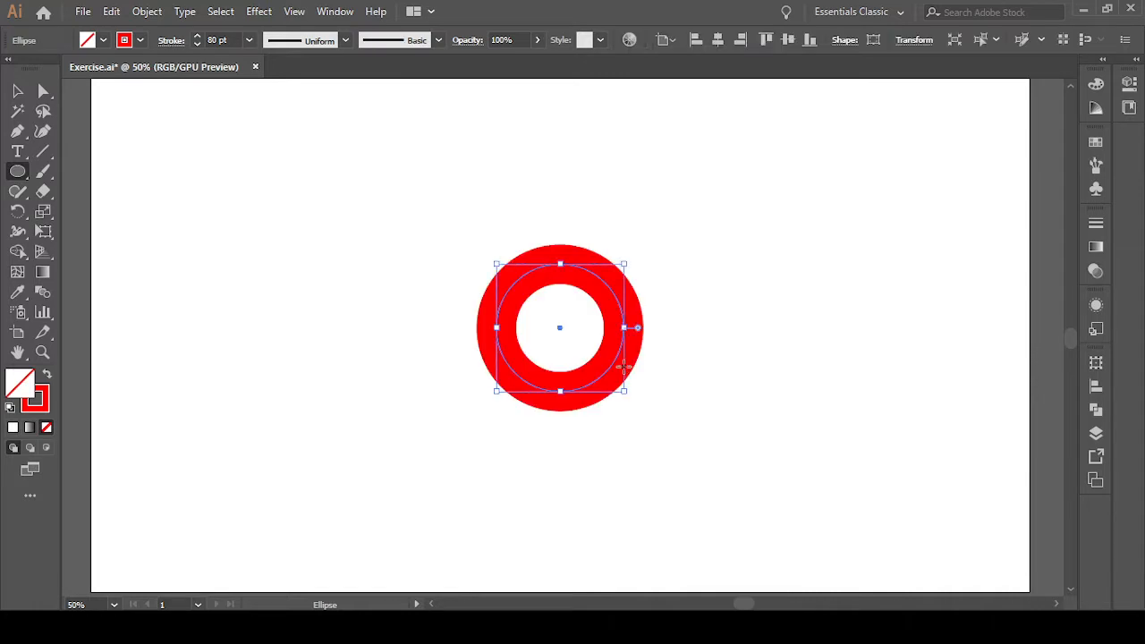
click(17, 90)
click(360, 335)
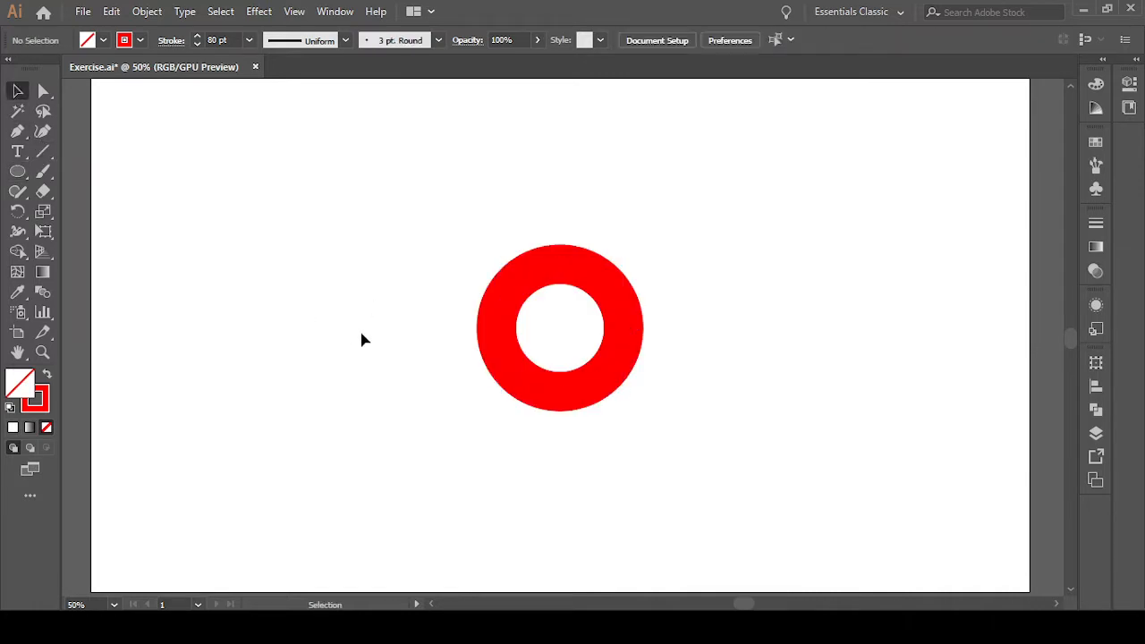
drag(405, 261, 727, 494)
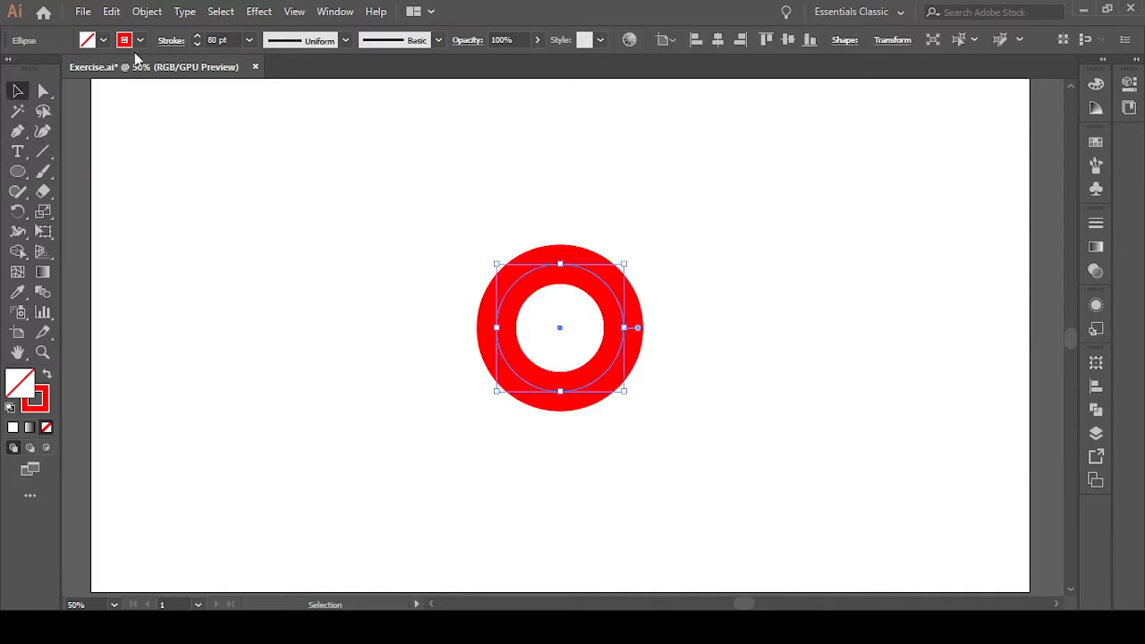
click(439, 418)
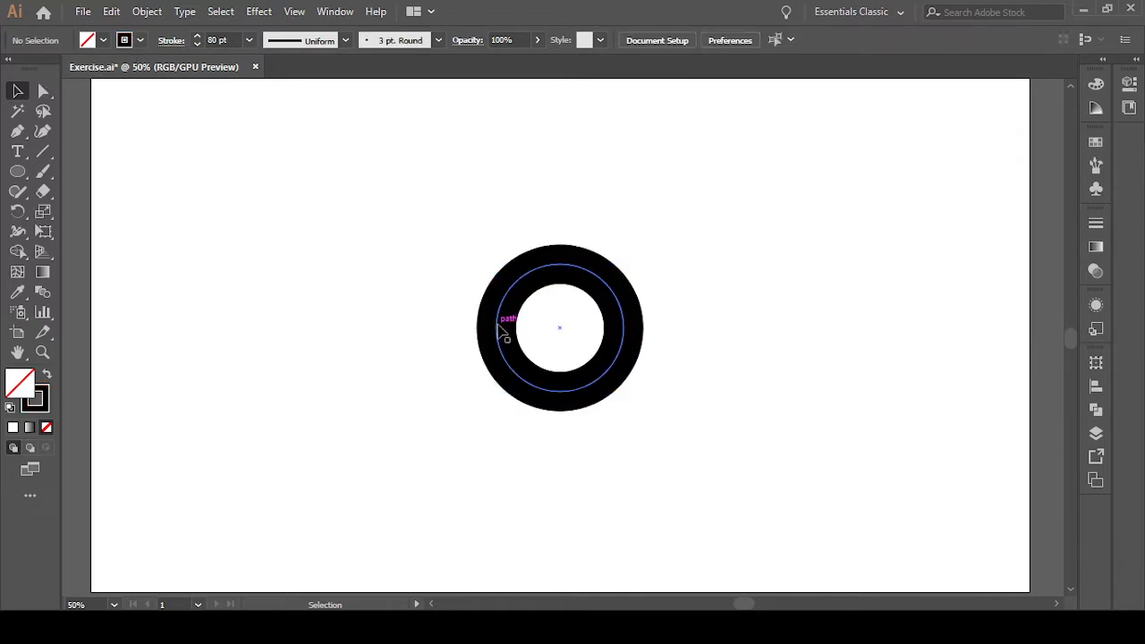
Reposition the black ring near the middle of the artboard and scale it up proportionally to a stroke of about 87 pt
drag(497, 334, 475, 398)
click(612, 441)
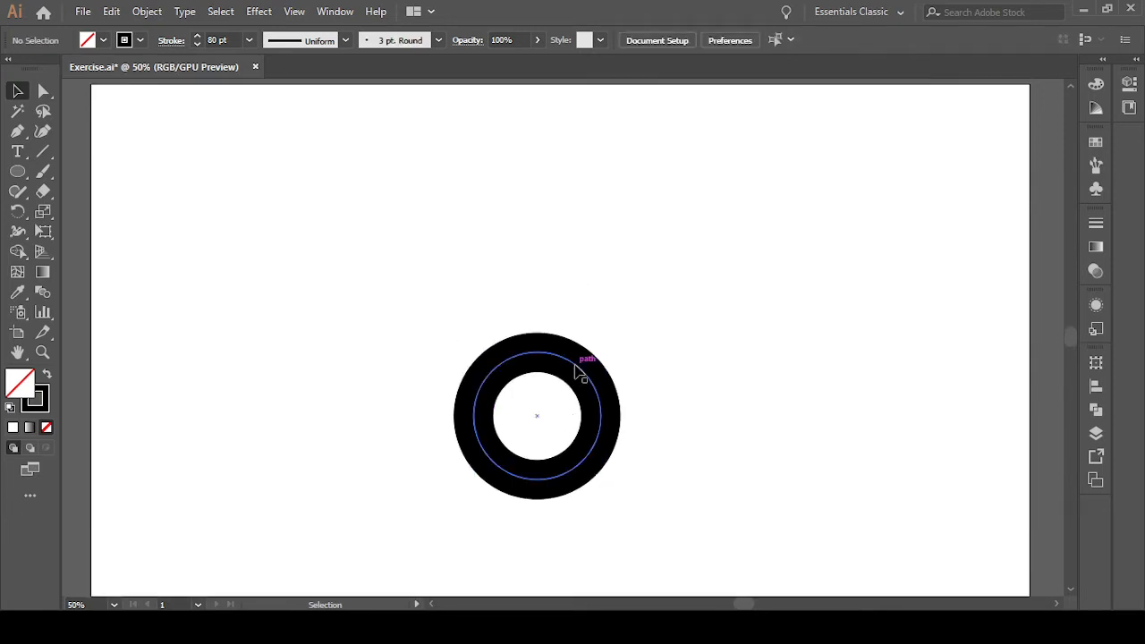
drag(577, 371, 573, 295)
click(617, 394)
drag(397, 329, 608, 415)
click(687, 450)
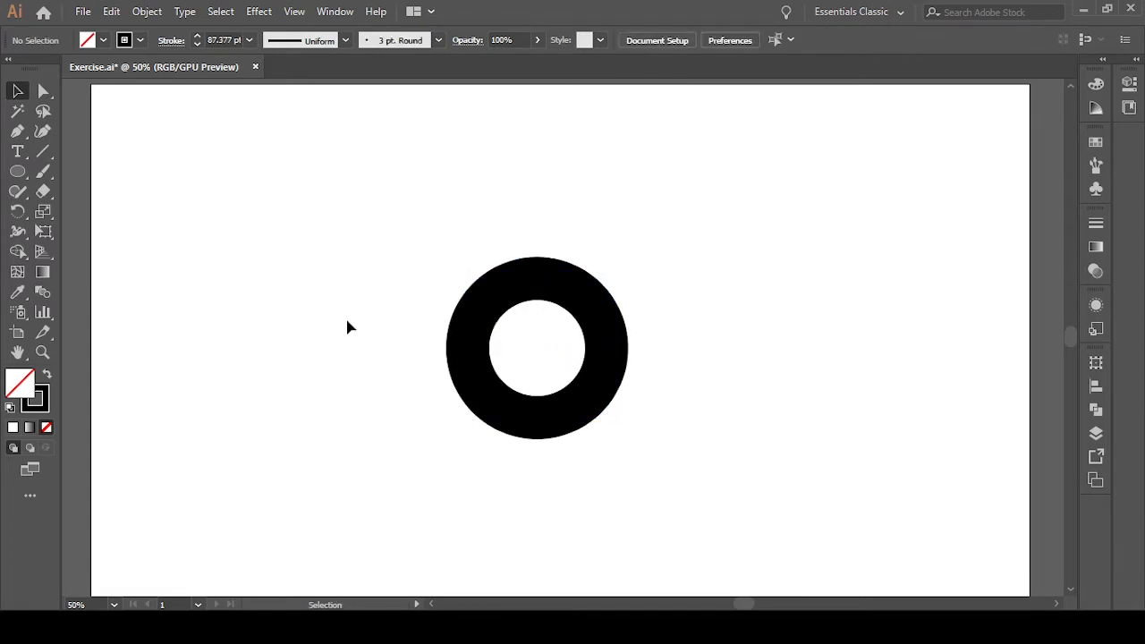
Draw a vertical line with the ring's stroke weight beside the ring, from well above it down to its mid-height
click(43, 151)
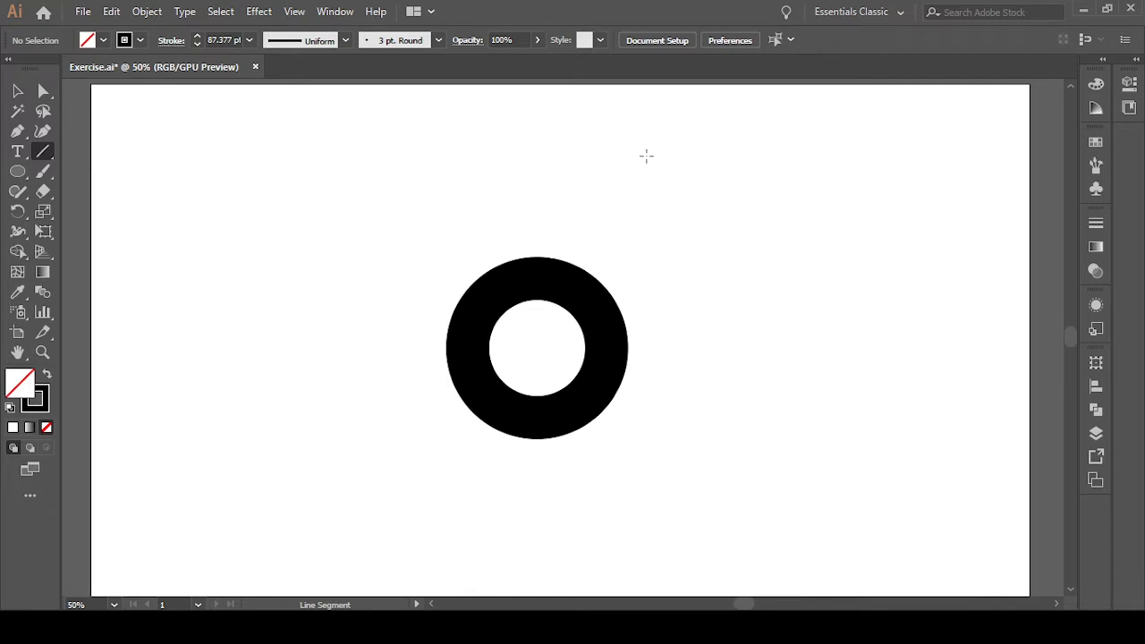
mouse_move(642, 154)
mouse_down()
mouse_move(665, 253)
mouse_move(667, 350)
mouse_up()
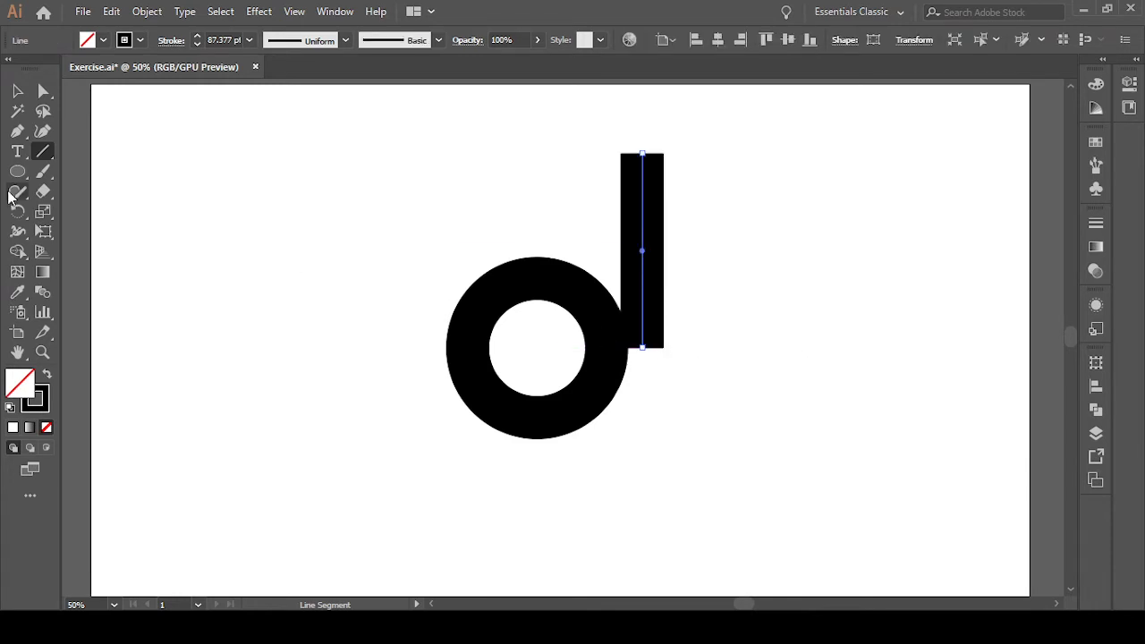
click(17, 91)
click(327, 194)
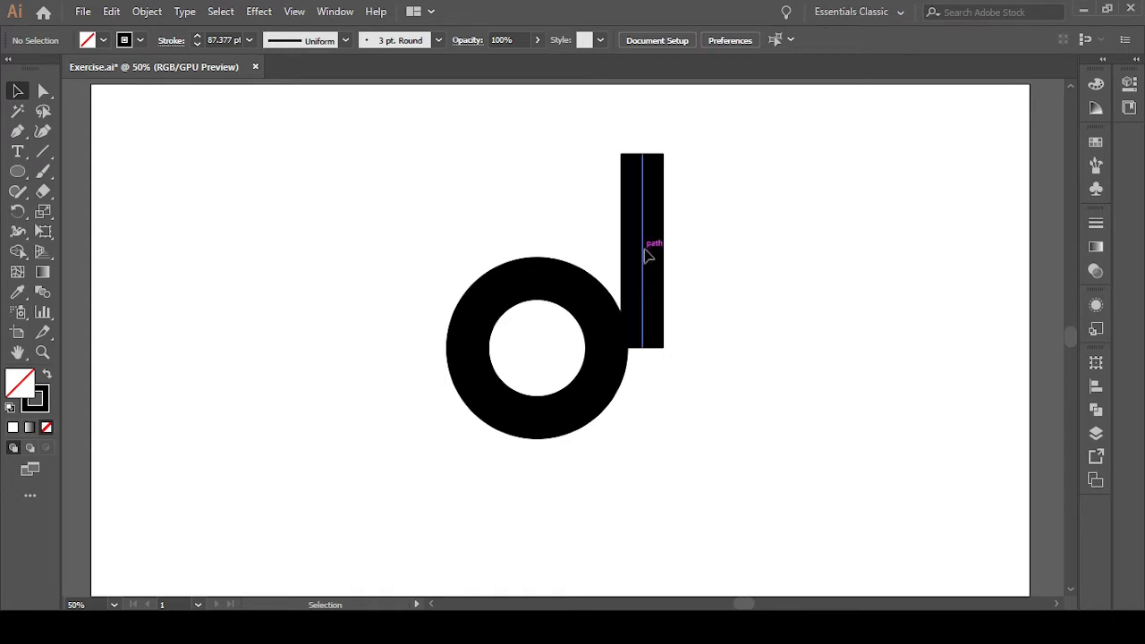
Move the vertical line inward until its outer edge is flush with the ring's right edge, forming a lowercase d
drag(643, 253, 609, 254)
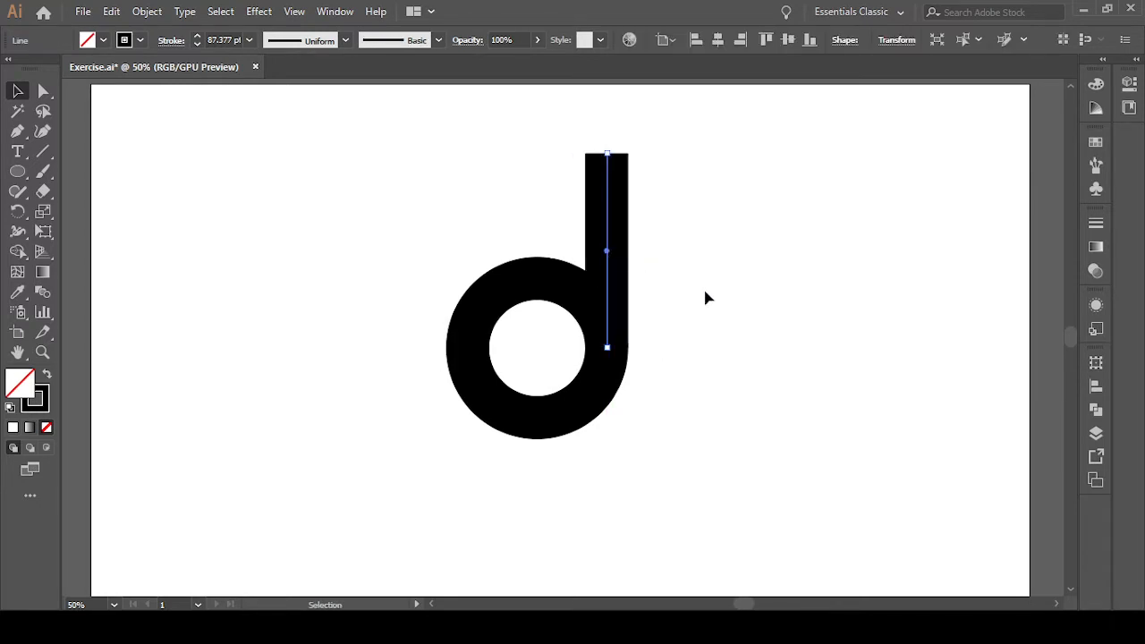
click(703, 321)
drag(391, 203, 886, 484)
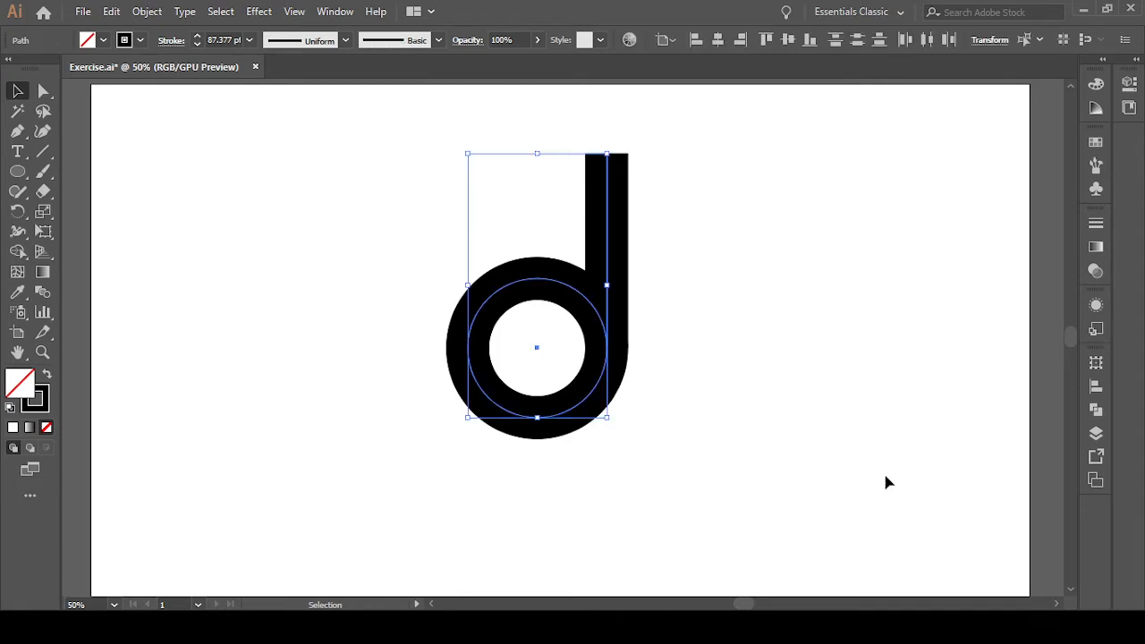
click(851, 435)
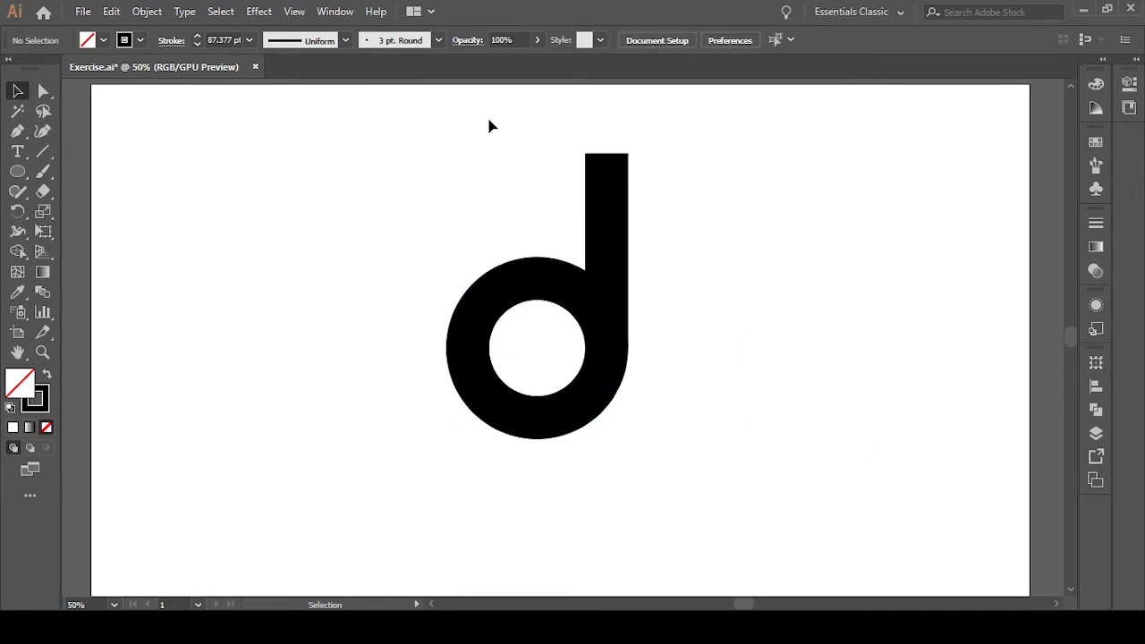
drag(484, 122, 815, 226)
click(852, 241)
click(44, 91)
drag(499, 126, 796, 229)
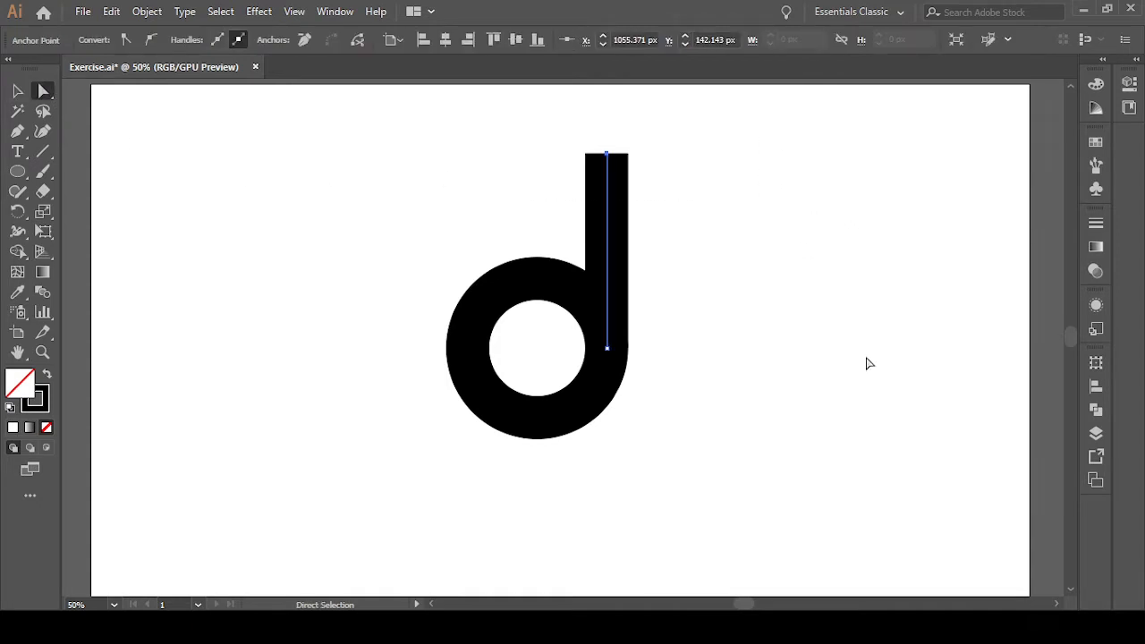
scroll(847, 364, down, 1)
scroll(847, 363, up, 1)
scroll(851, 376, up, 1)
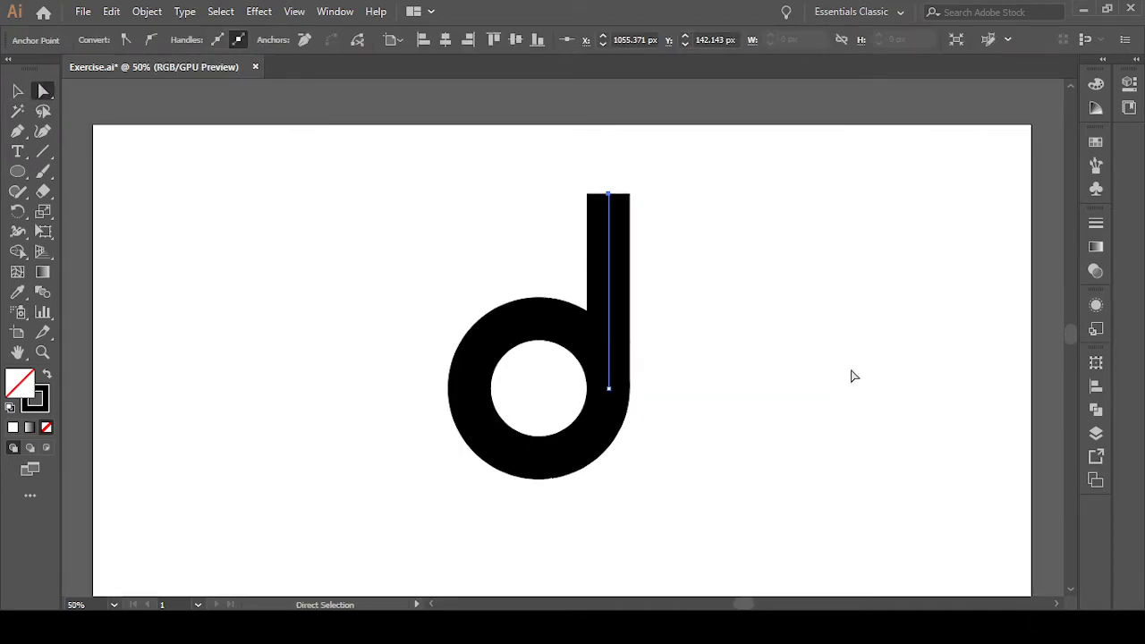
scroll(819, 313, down, 2)
click(807, 302)
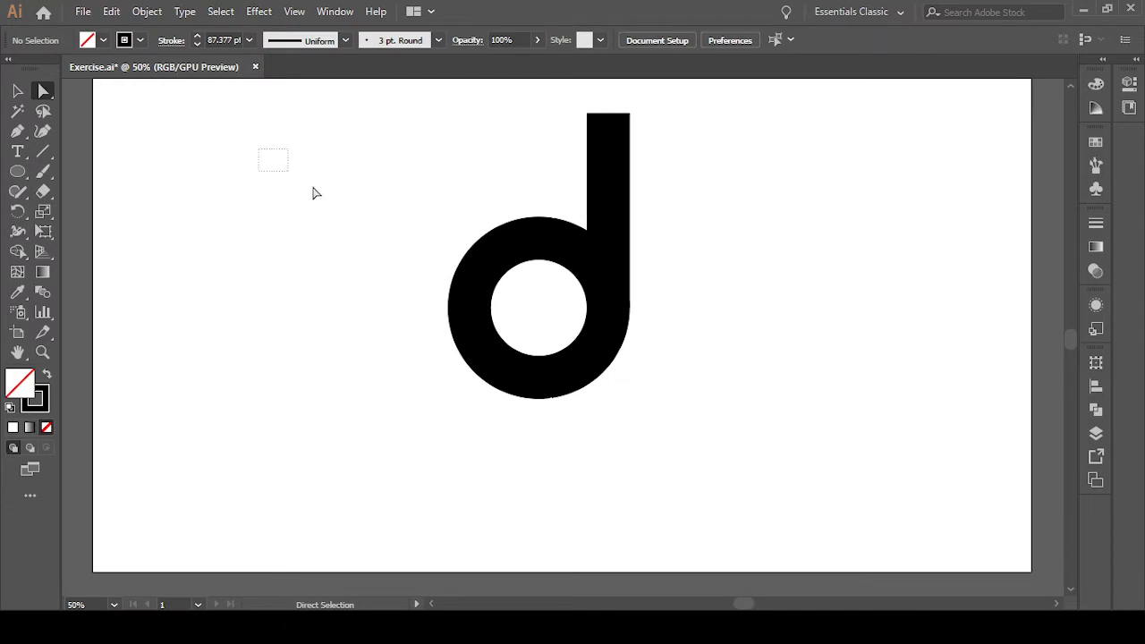
Try vertically centering the ring and stem on each other, as anchor points and as whole objects, and undo both alignments
drag(313, 193, 921, 448)
click(543, 42)
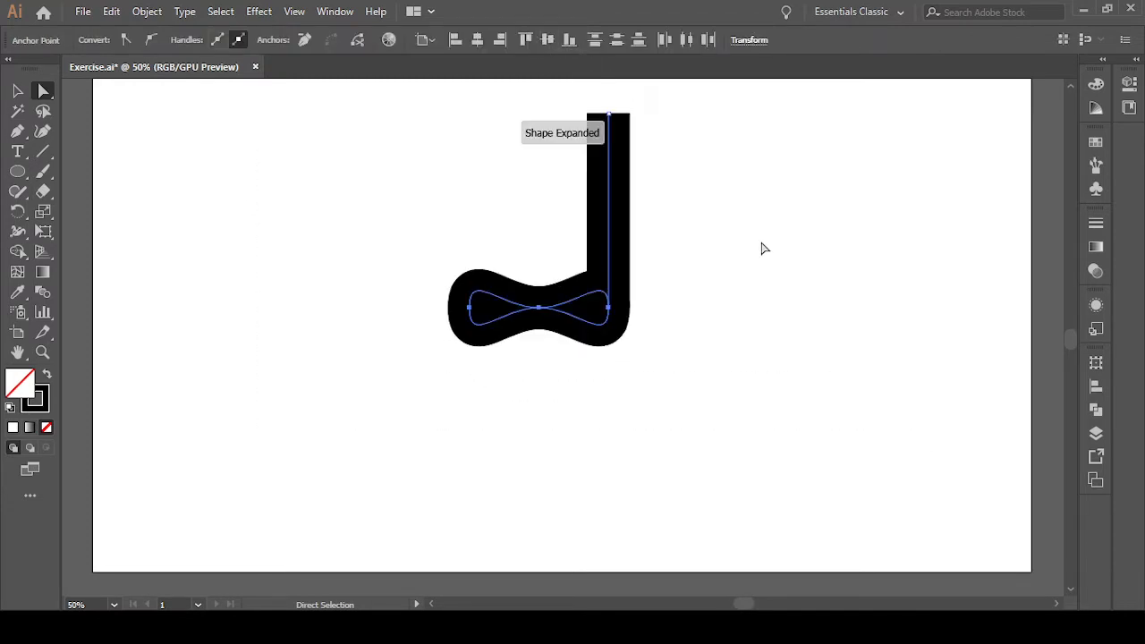
key(ctrl+z)
click(15, 92)
click(281, 212)
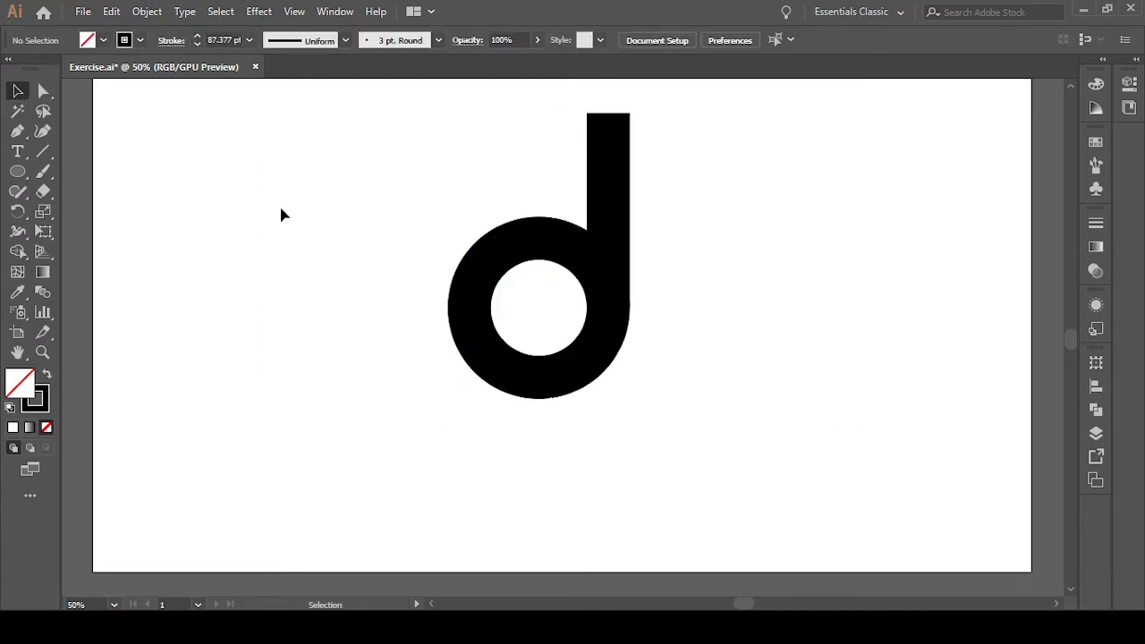
drag(301, 159, 811, 437)
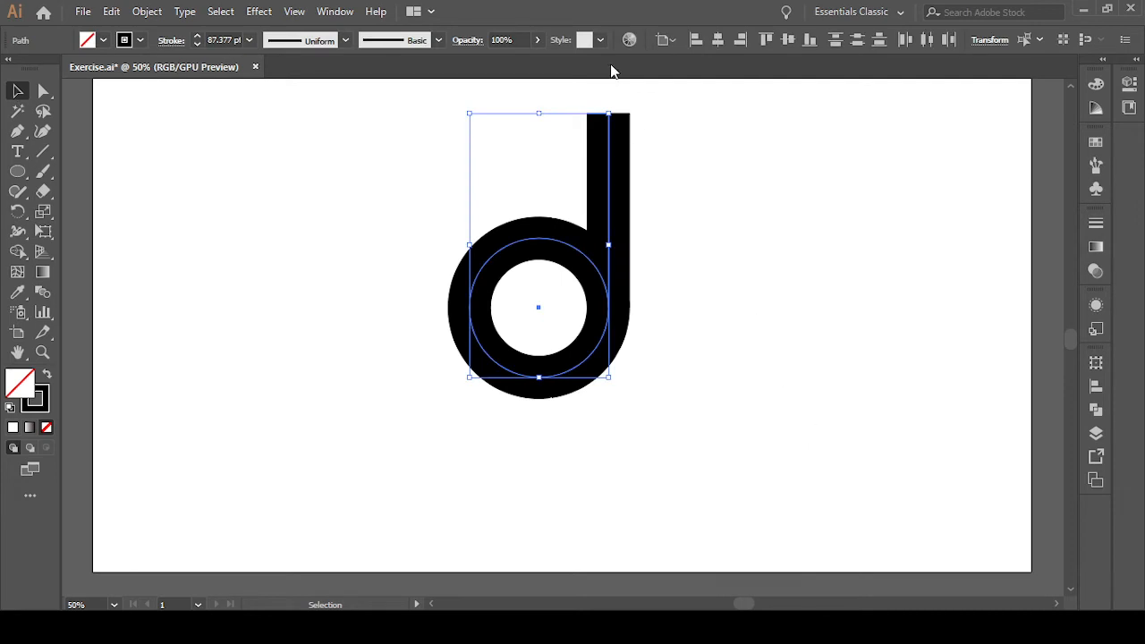
click(786, 39)
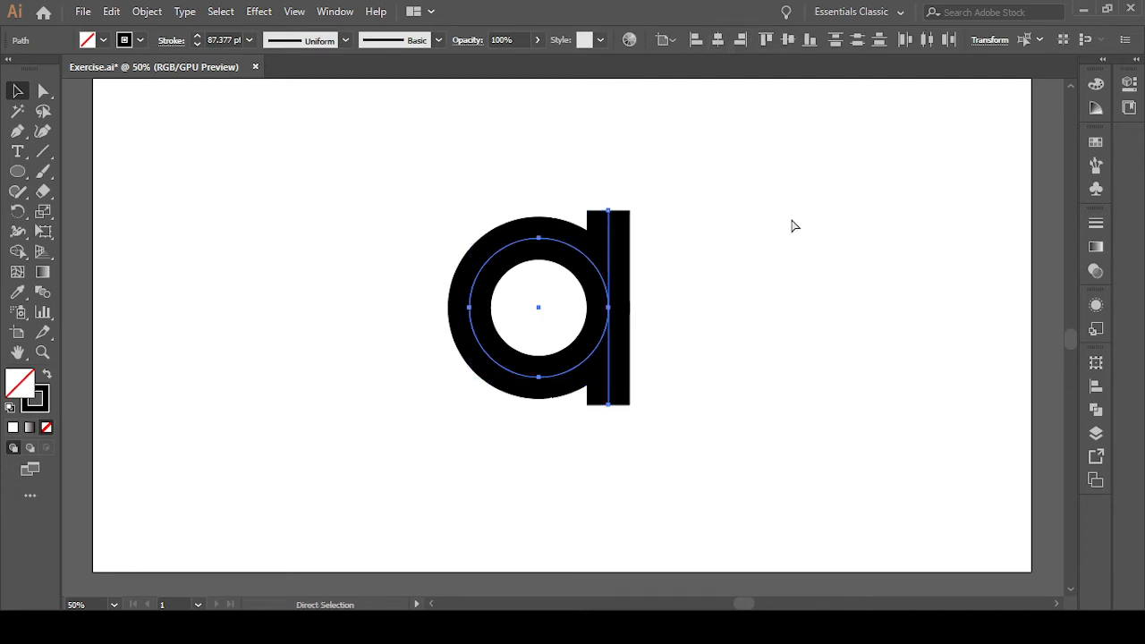
key(ctrl+z)
Move the ring and stem together straight down on the artboard
click(730, 301)
drag(311, 210, 846, 430)
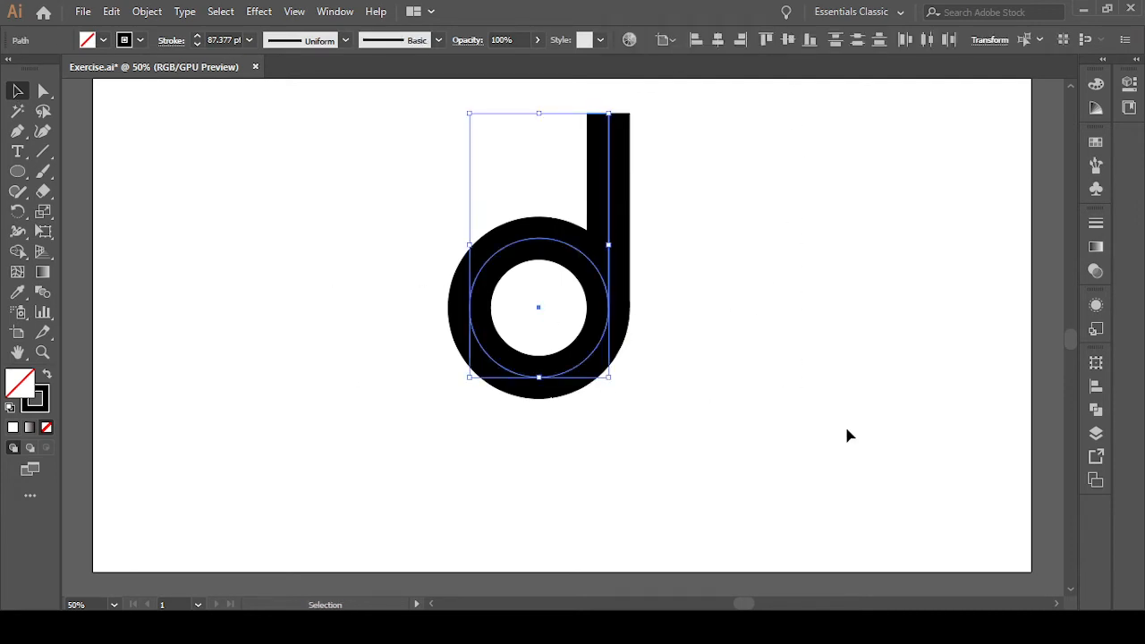
drag(611, 307, 613, 391)
click(732, 379)
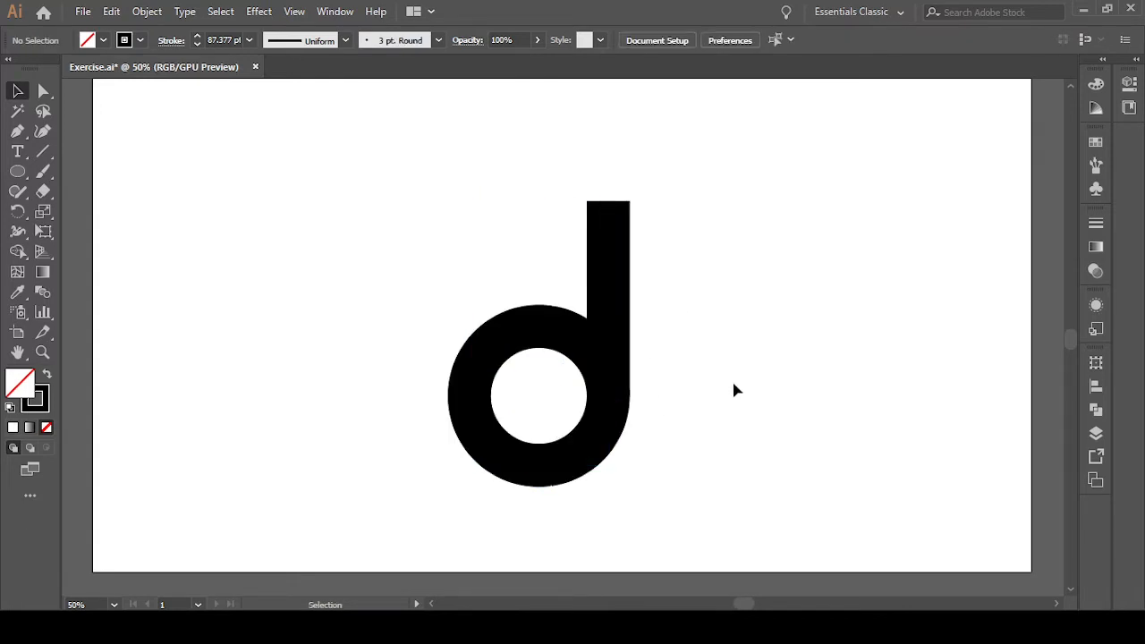
Shorten the d's stem slightly by nudging only its top anchor point downward
drag(440, 182, 756, 255)
click(43, 90)
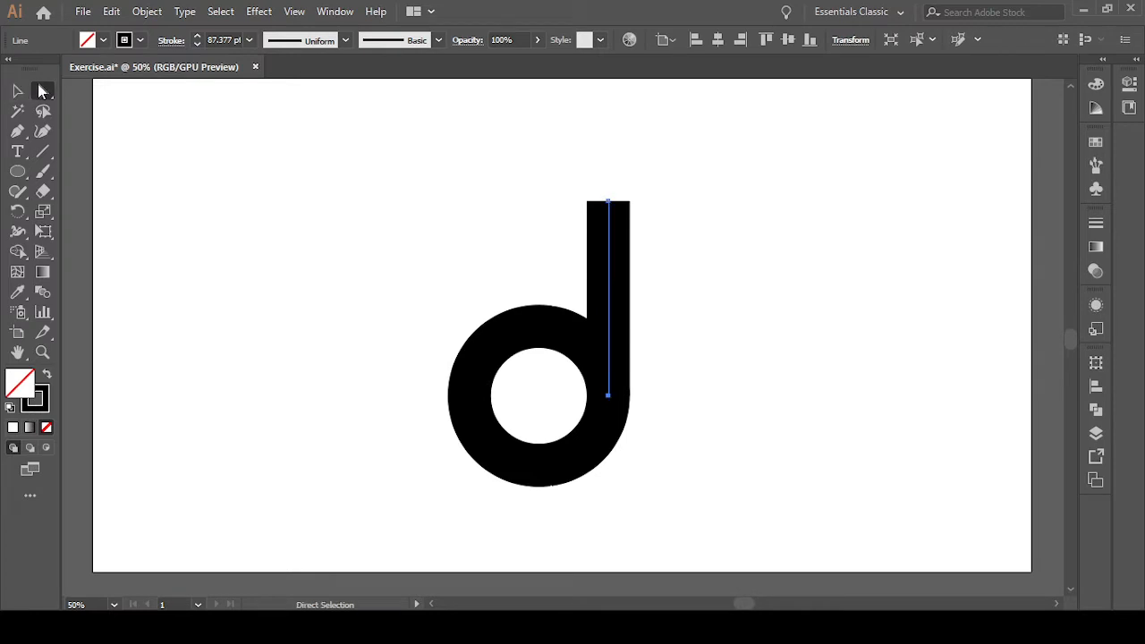
click(373, 210)
drag(425, 168, 791, 249)
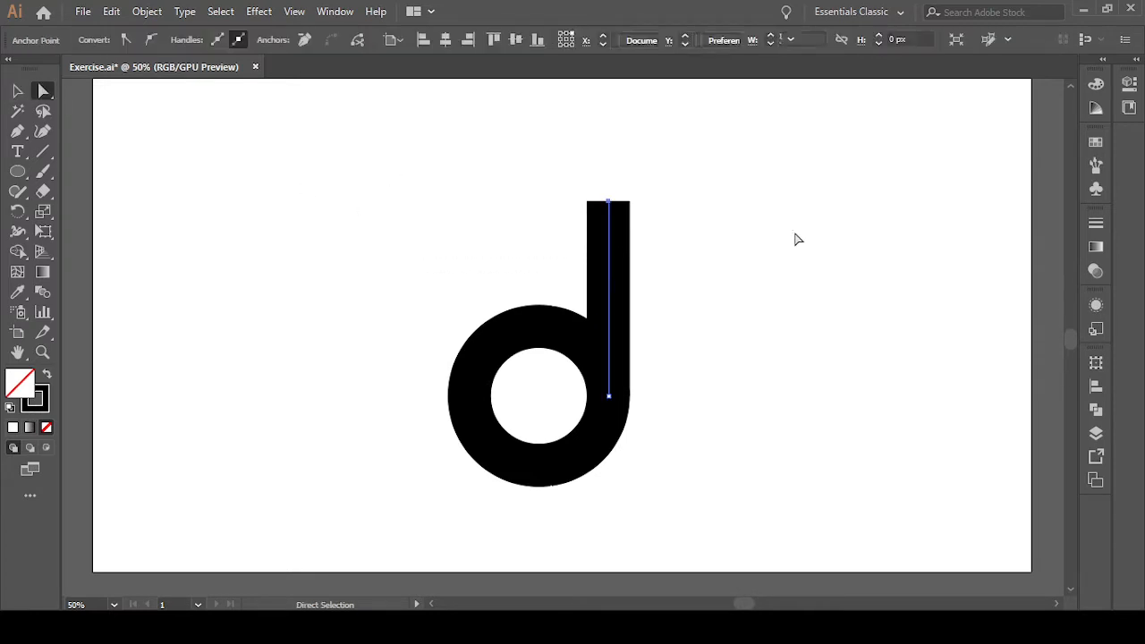
key(Down)
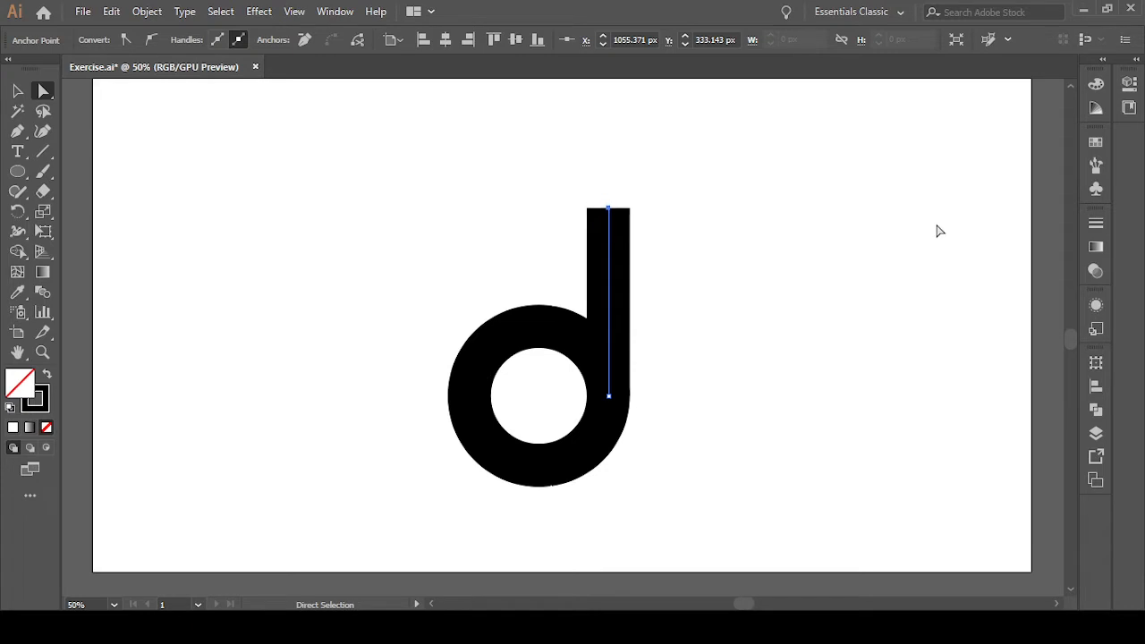
key(Down)
key(Down)
key(Down)
key(Down)
click(406, 276)
Inspect in Outline view how the stem's lower end meets the circle's right anchor point, and return to the normal preview
key(ctrl+a)
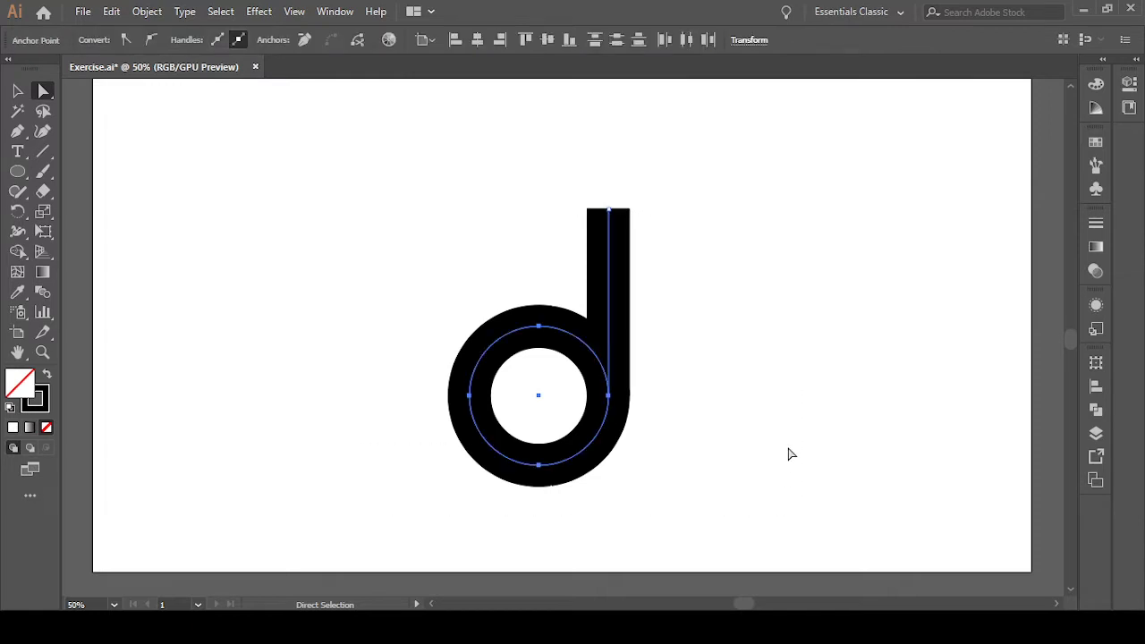
key(ctrl+y)
click(607, 410)
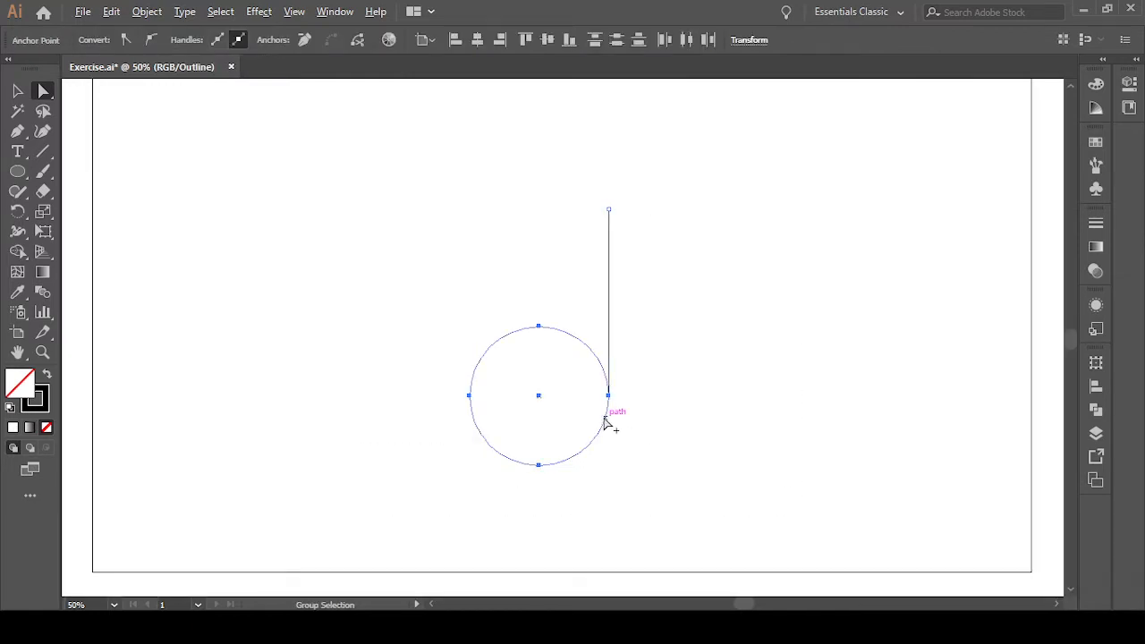
scroll(607, 410, up, 6)
scroll(652, 266, up, 3)
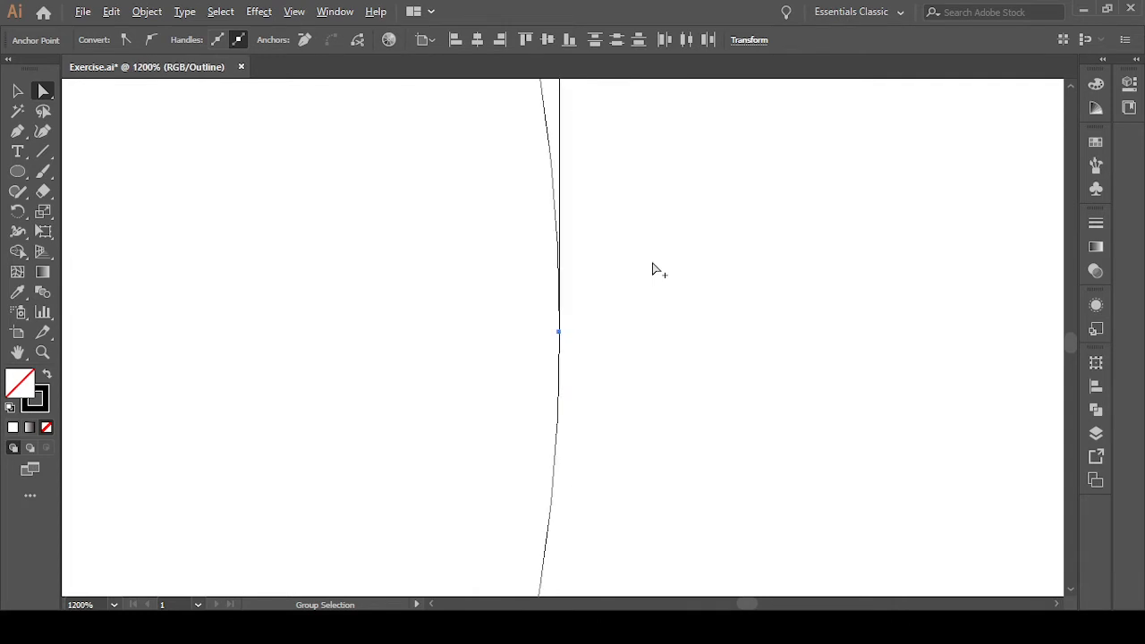
scroll(582, 324, down, 9)
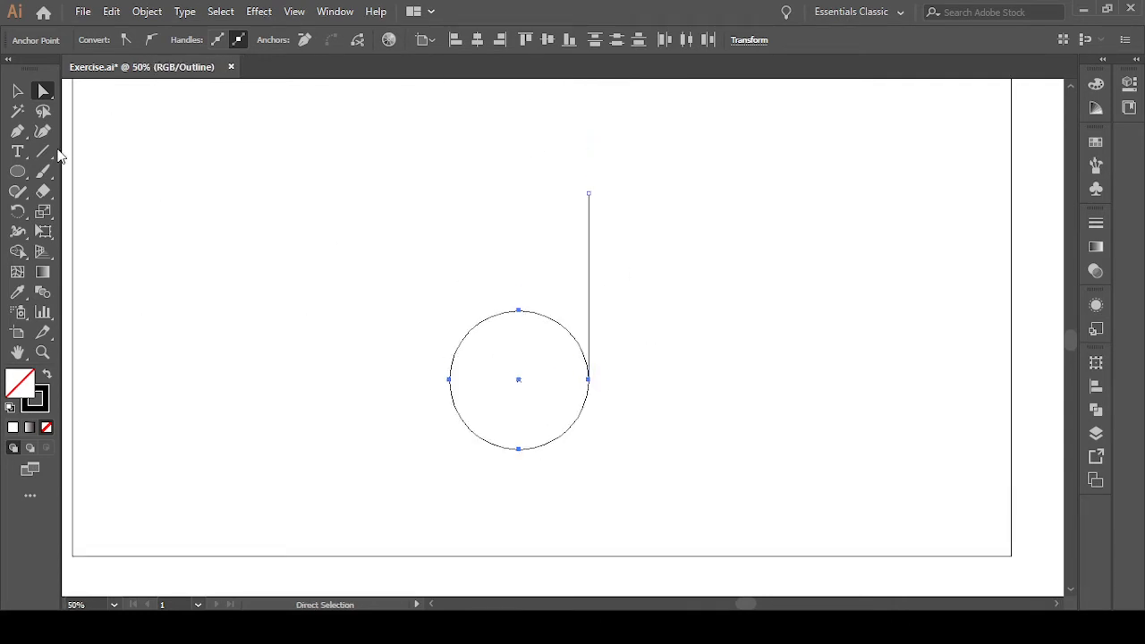
click(15, 93)
drag(340, 205, 799, 502)
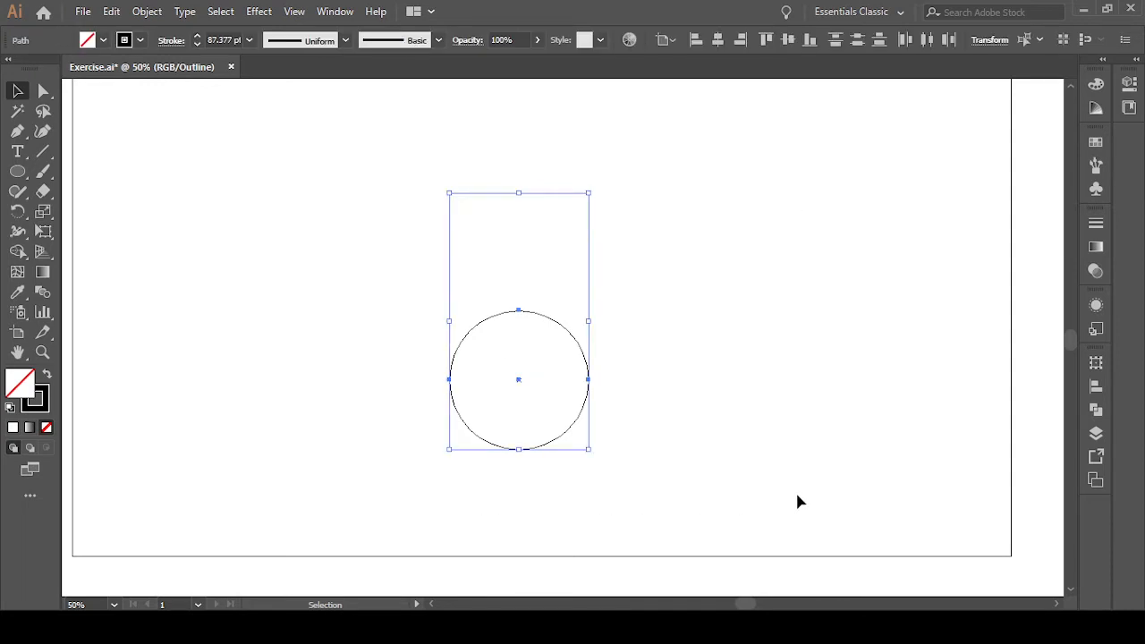
key(ctrl+y)
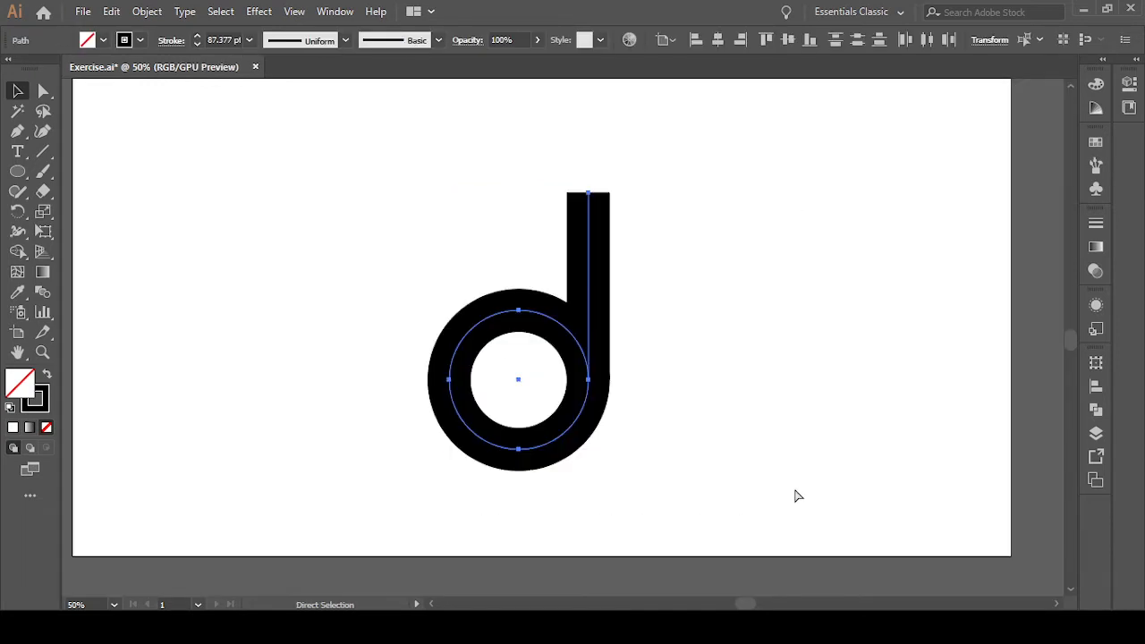
click(781, 469)
drag(363, 160, 751, 477)
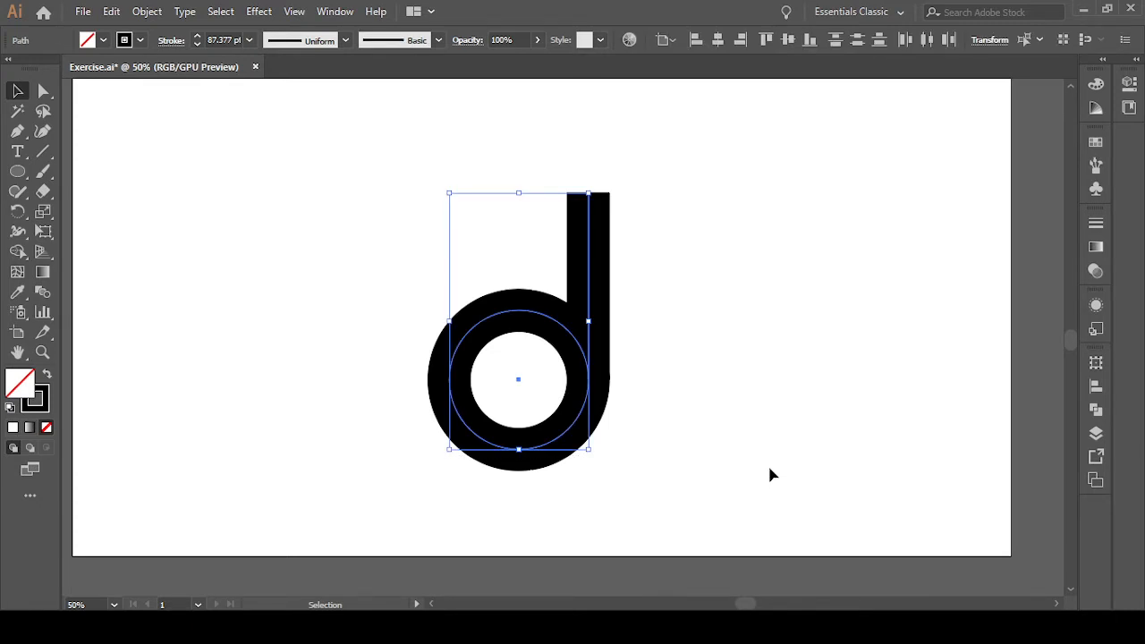
scroll(771, 473, up, 2)
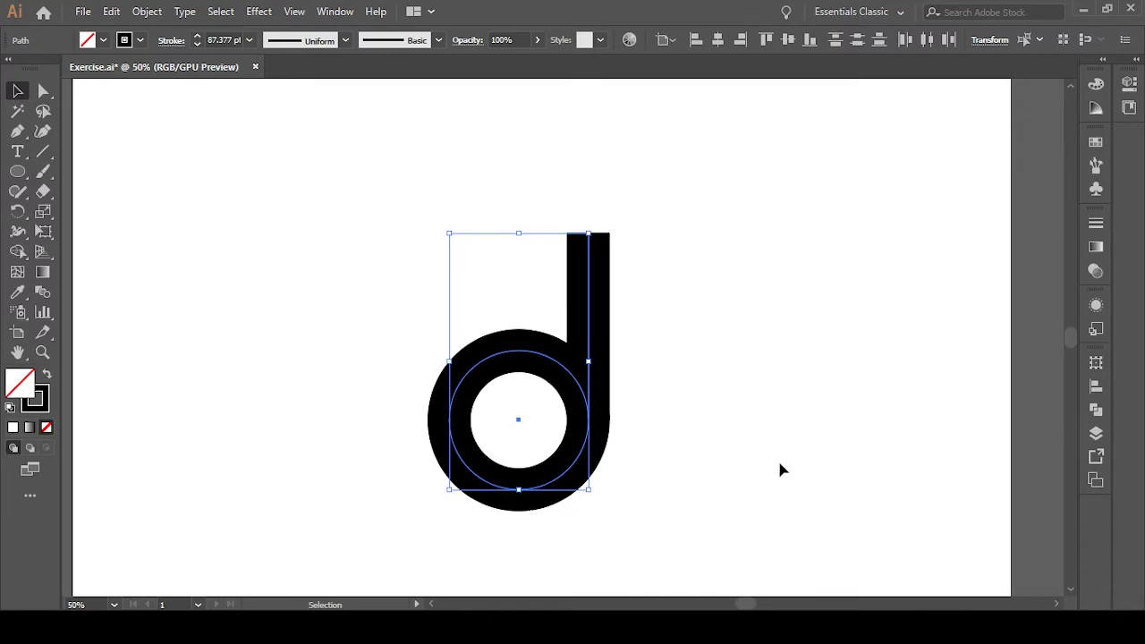
Duplicate the d's stem horizontally to the left, placing the copy over the ring with a narrow gap beside the original
click(781, 469)
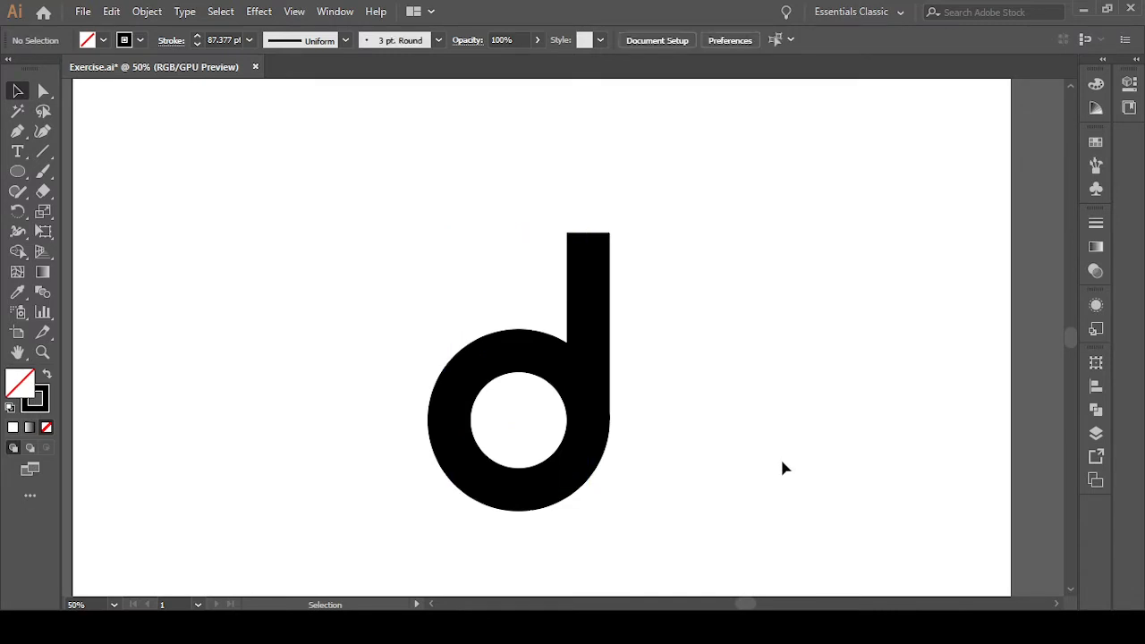
click(594, 301)
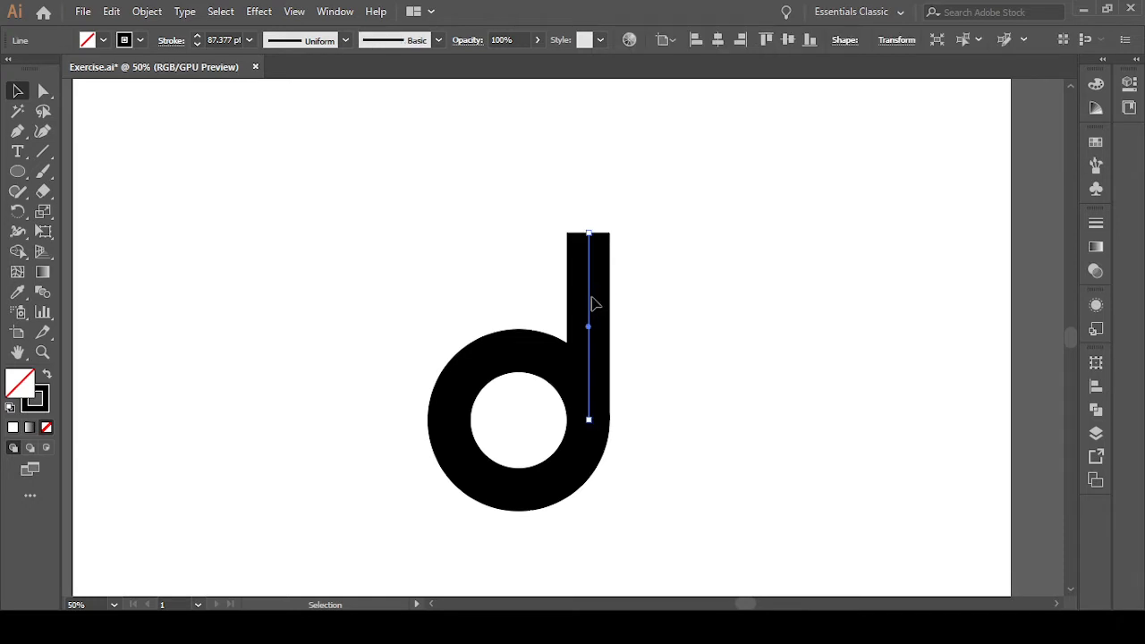
drag(590, 301, 547, 298)
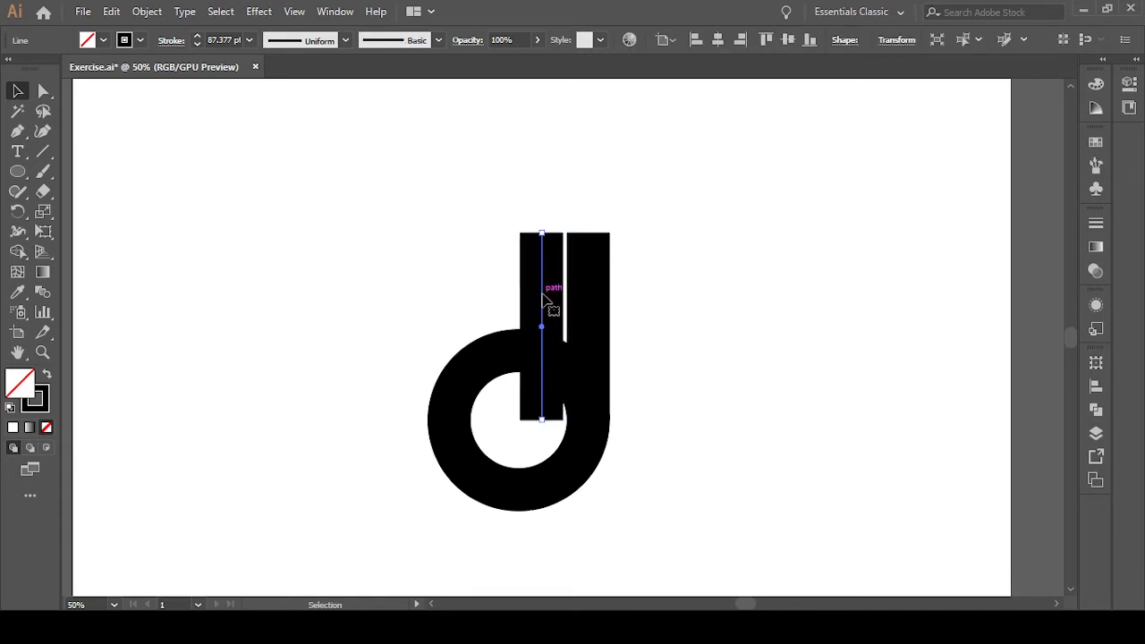
Set the stroke colour of the duplicated vertical line to white so it cuts an opening in the ring
scroll(531, 419, up, 4)
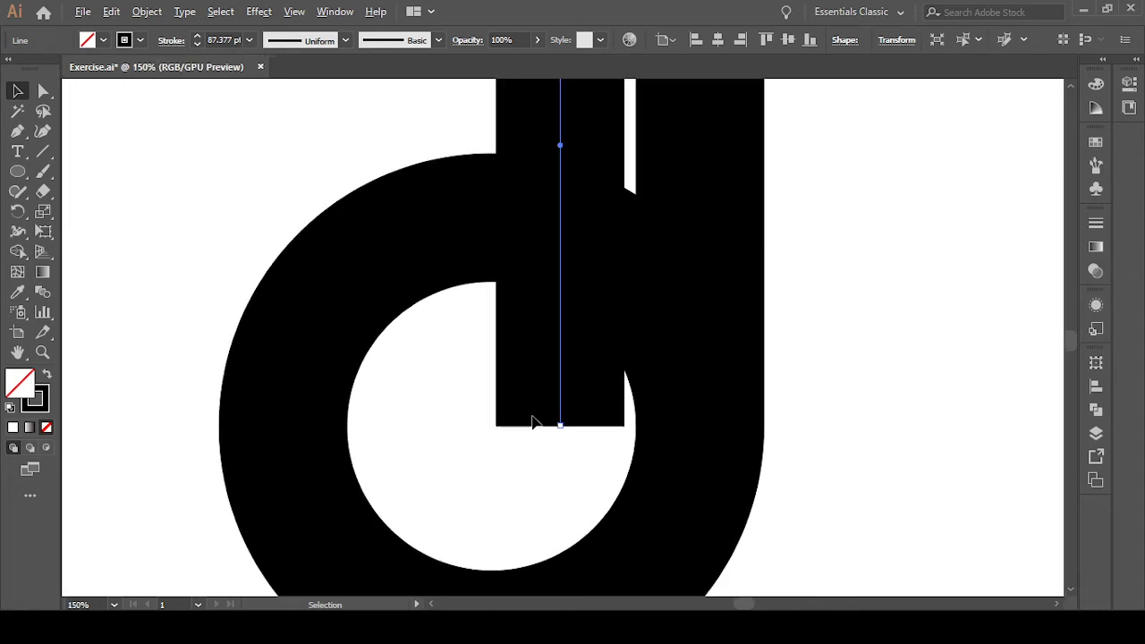
scroll(532, 422, down, 1)
click(141, 41)
click(33, 70)
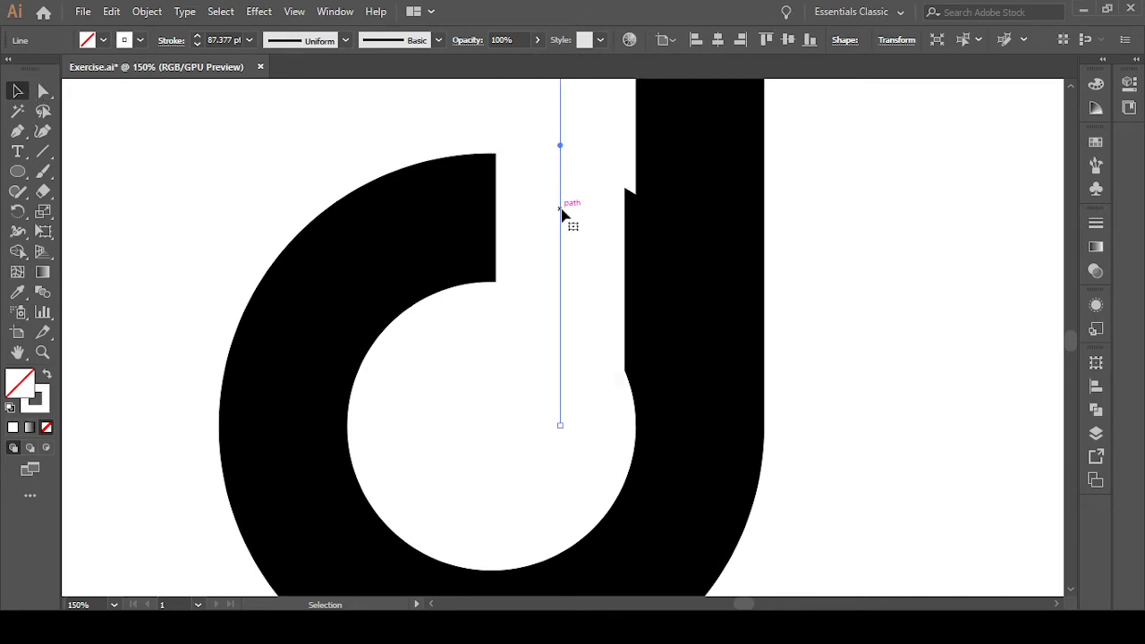
Move the white line slightly right until its edge sits flush with the black stem's left edge and covers the leftover ring sliver
mouse_move(562, 215)
mouse_down()
mouse_move(598, 219)
mouse_move(571, 210)
mouse_up()
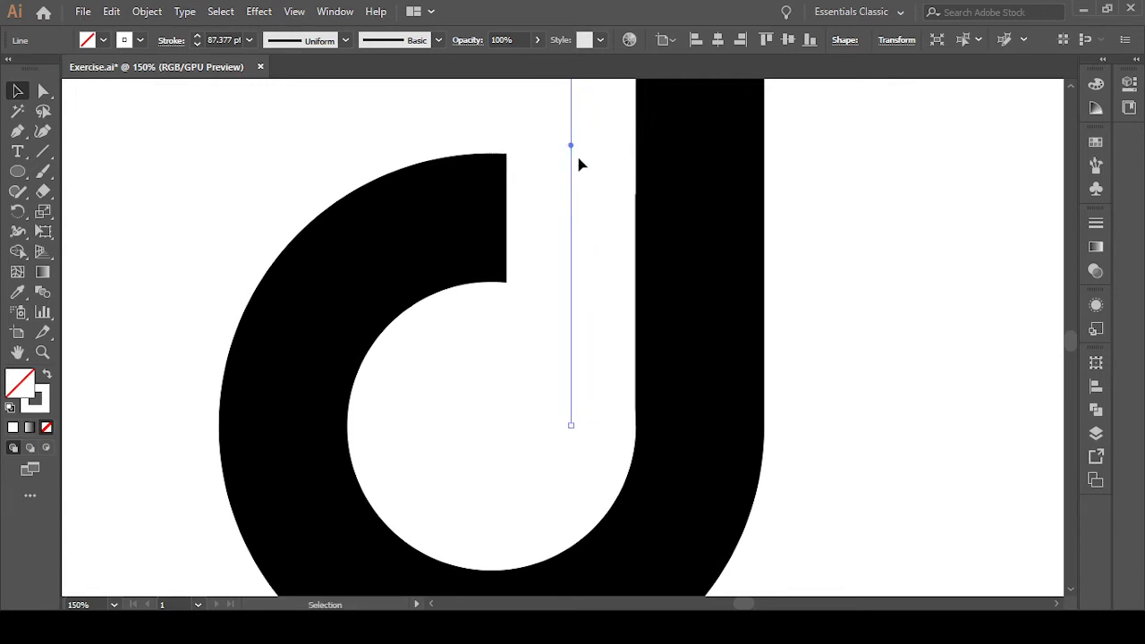
scroll(593, 180, up, 4)
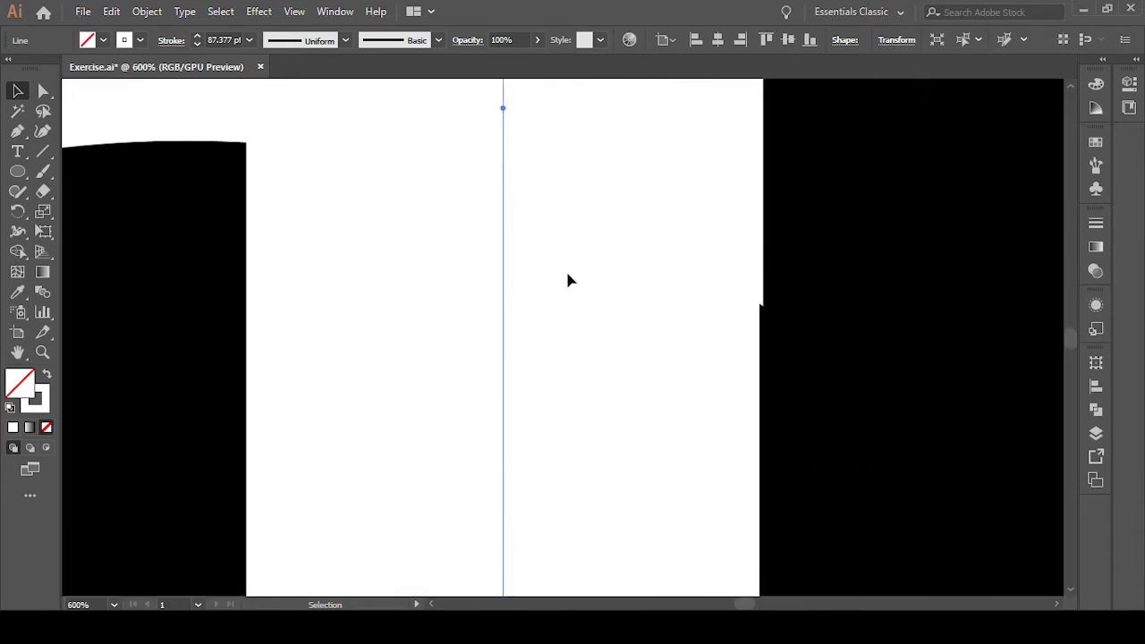
scroll(567, 280, up, 3)
drag(503, 217, 506, 221)
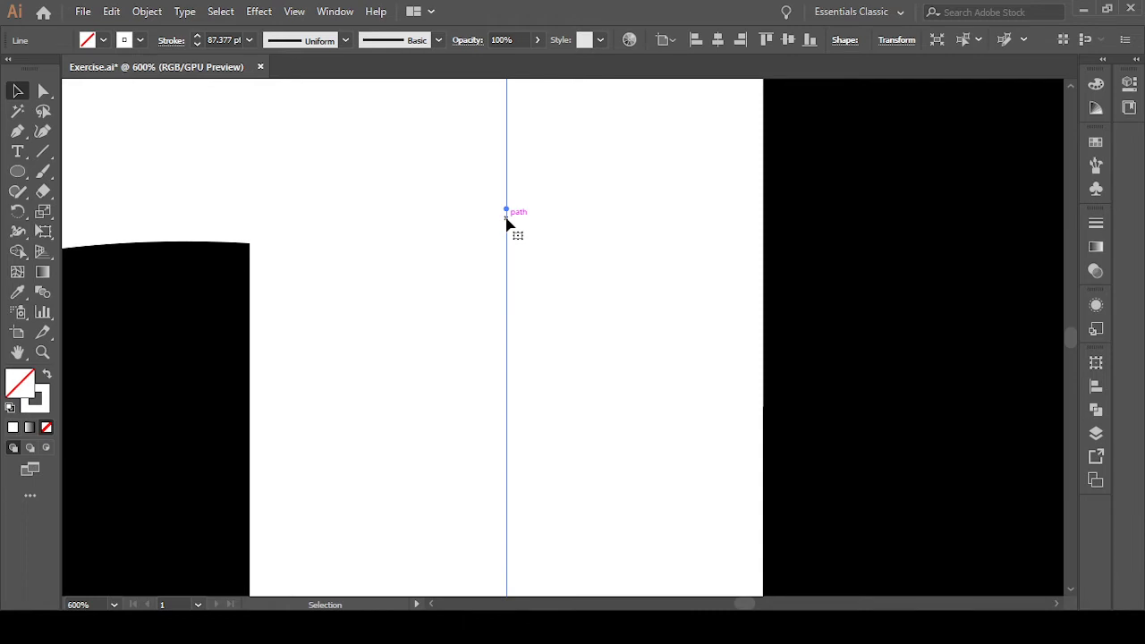
key(ctrl+z)
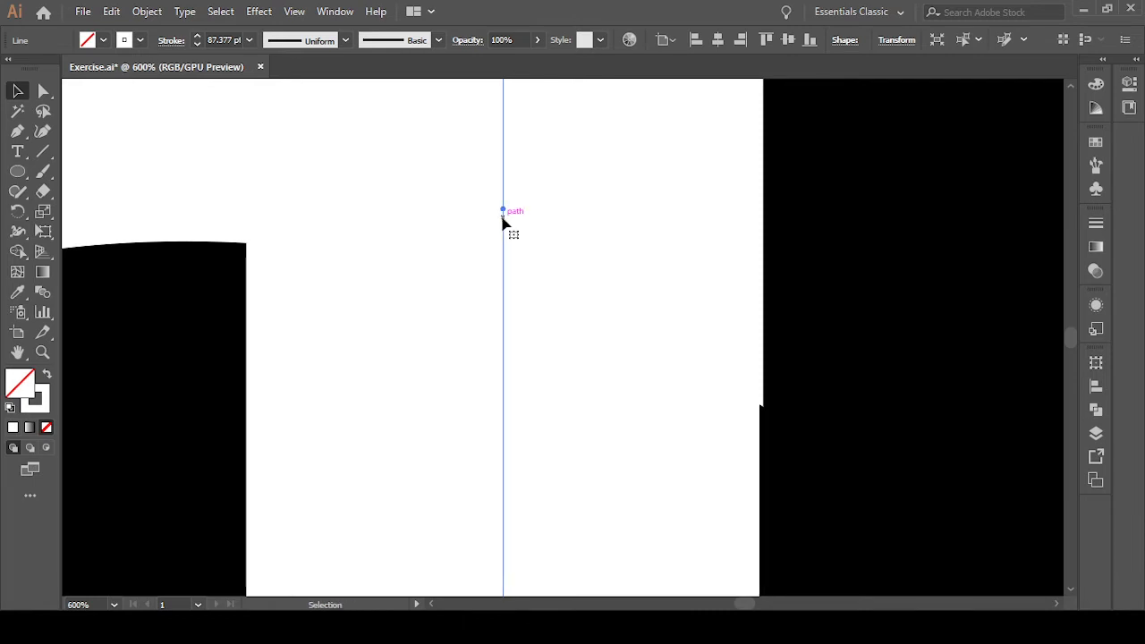
drag(503, 216, 507, 223)
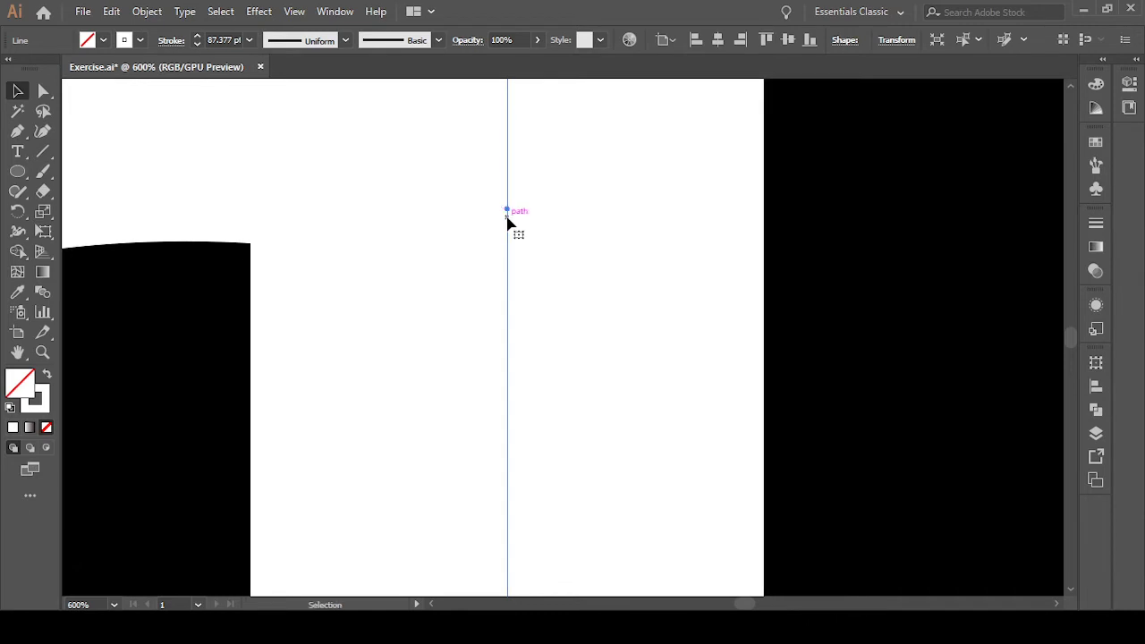
scroll(682, 405, down, 10)
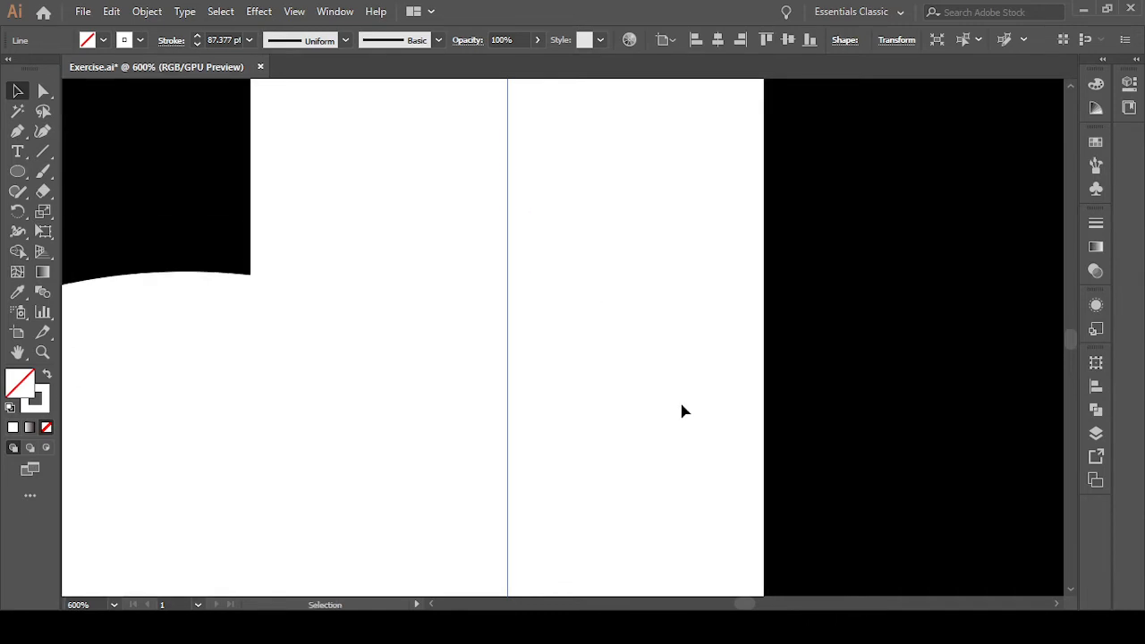
scroll(682, 411, down, 4)
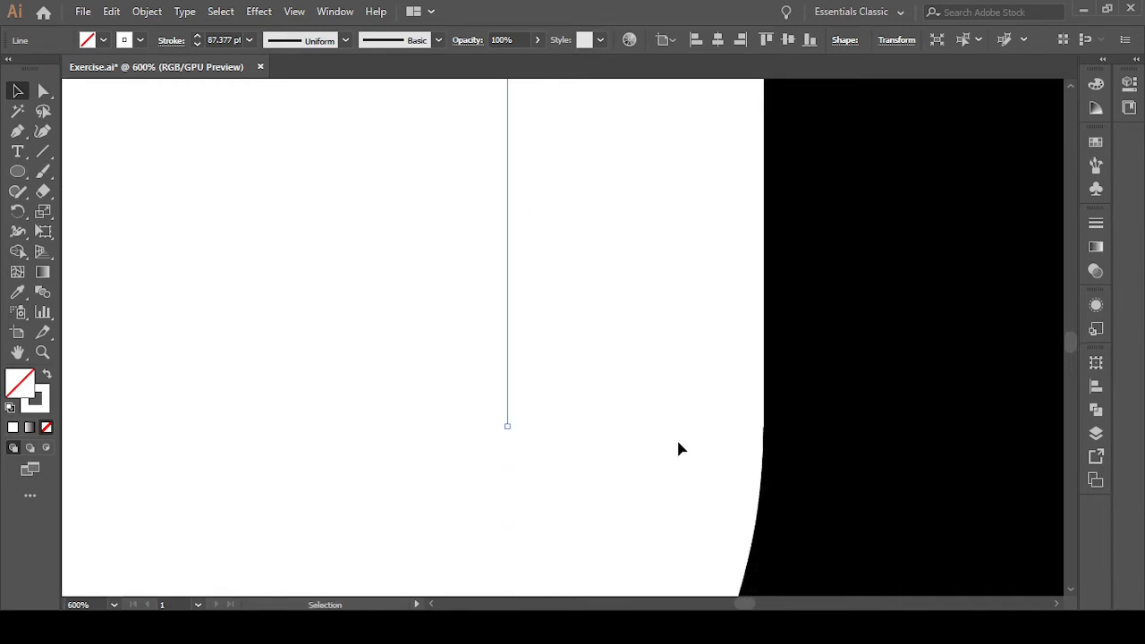
click(709, 464)
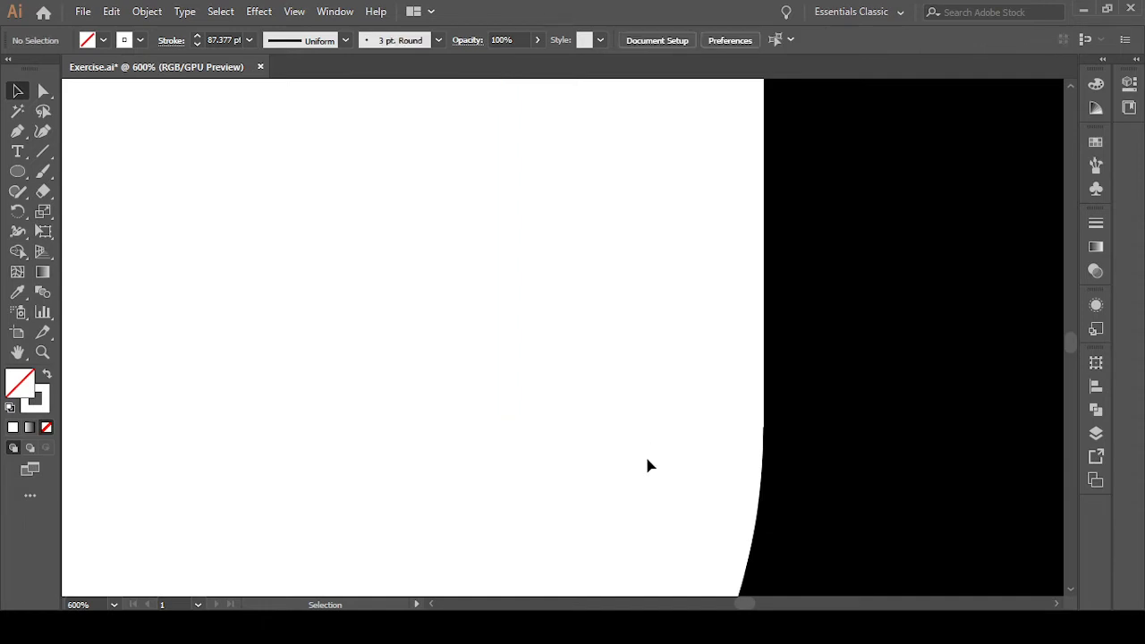
Group the circle and both vertical lines, and centre the group horizontally and vertically on the artboard
key(ctrl+1)
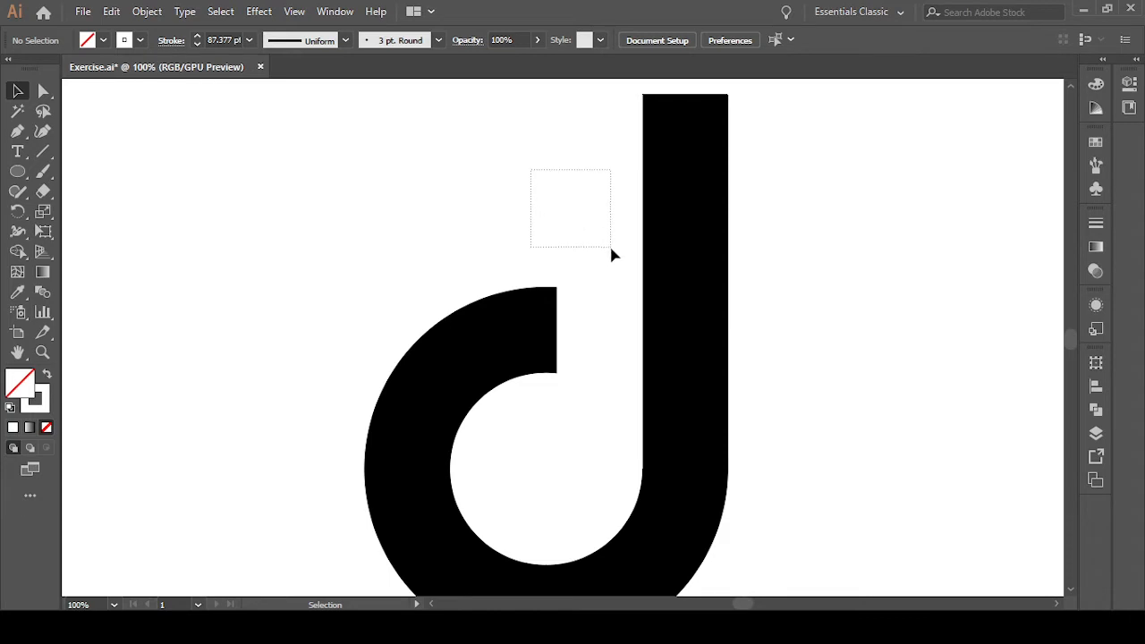
drag(612, 255, 614, 257)
scroll(833, 285, down, 2)
scroll(830, 288, down, 2)
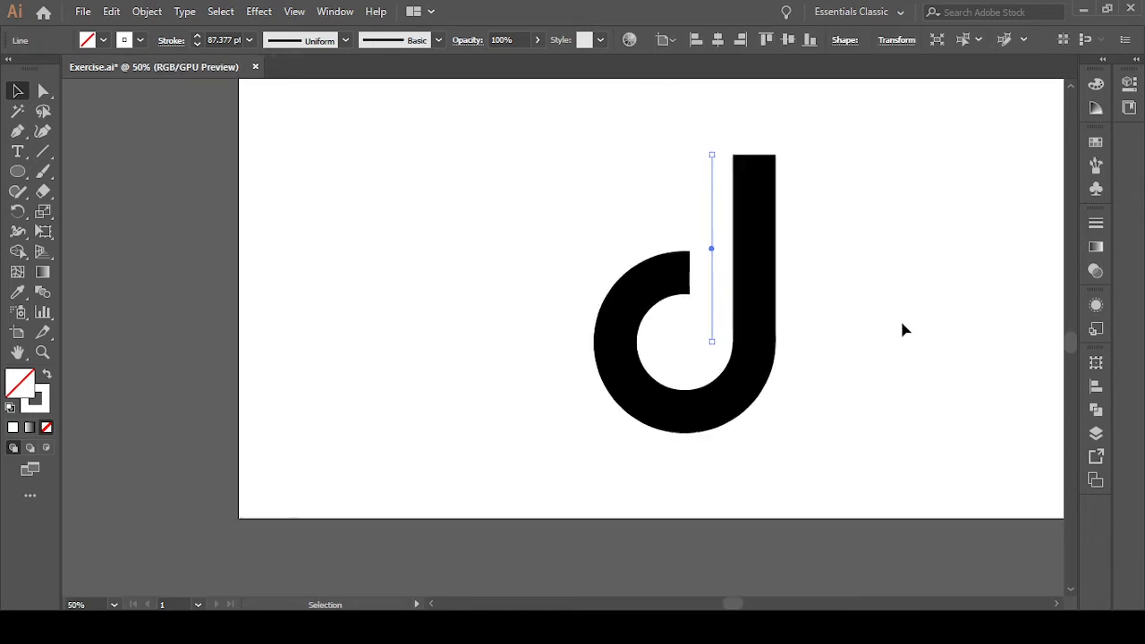
drag(486, 158, 955, 437)
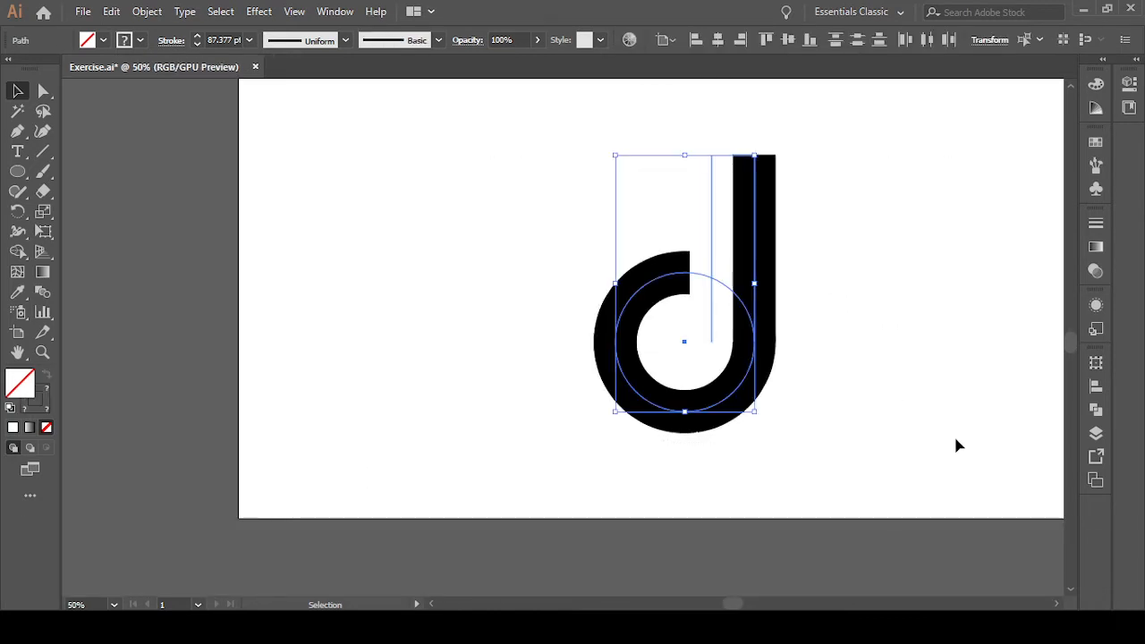
key(ctrl+g)
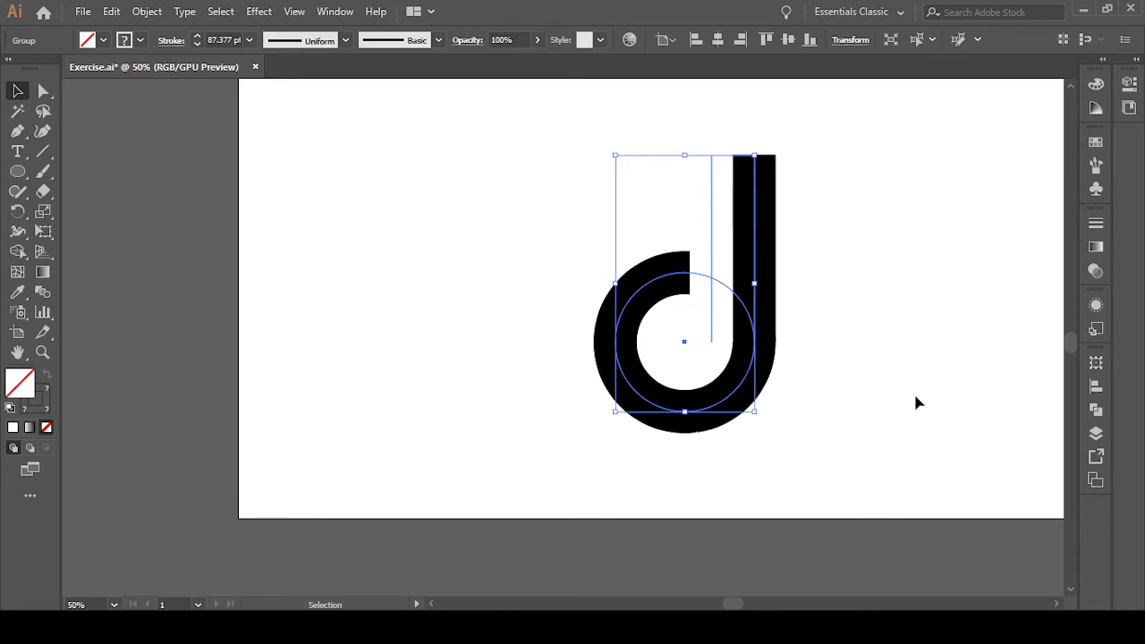
click(788, 41)
click(717, 40)
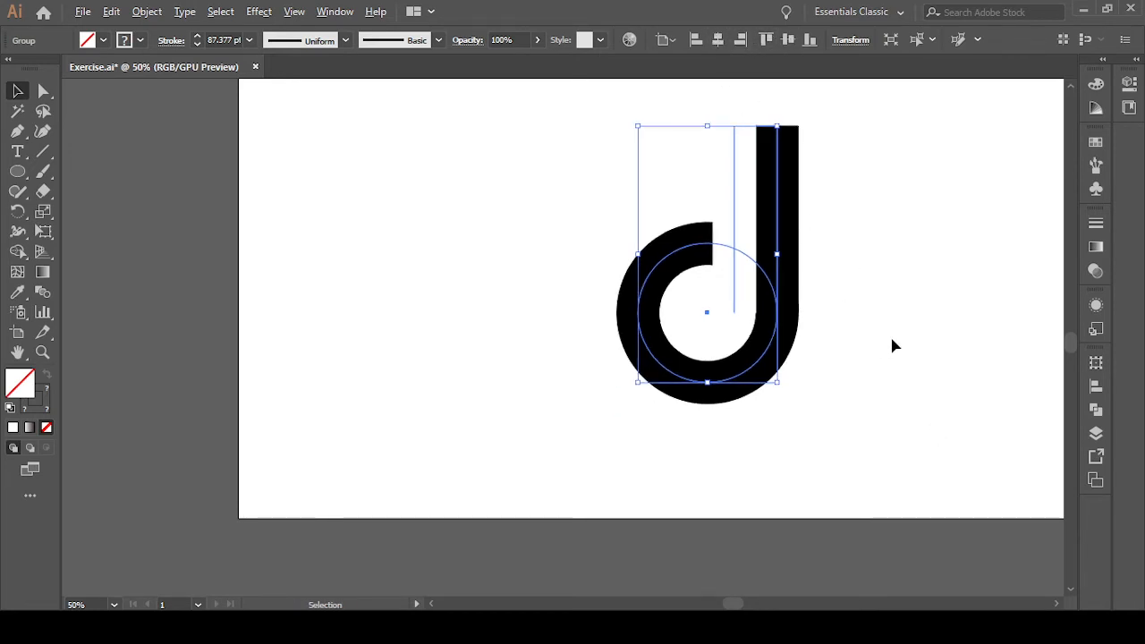
Ungroup the centred letterform so the circle, black stem and white line can be selected individually
scroll(886, 340, up, 1)
scroll(878, 341, down, 1)
drag(917, 312, 886, 349)
drag(931, 296, 833, 350)
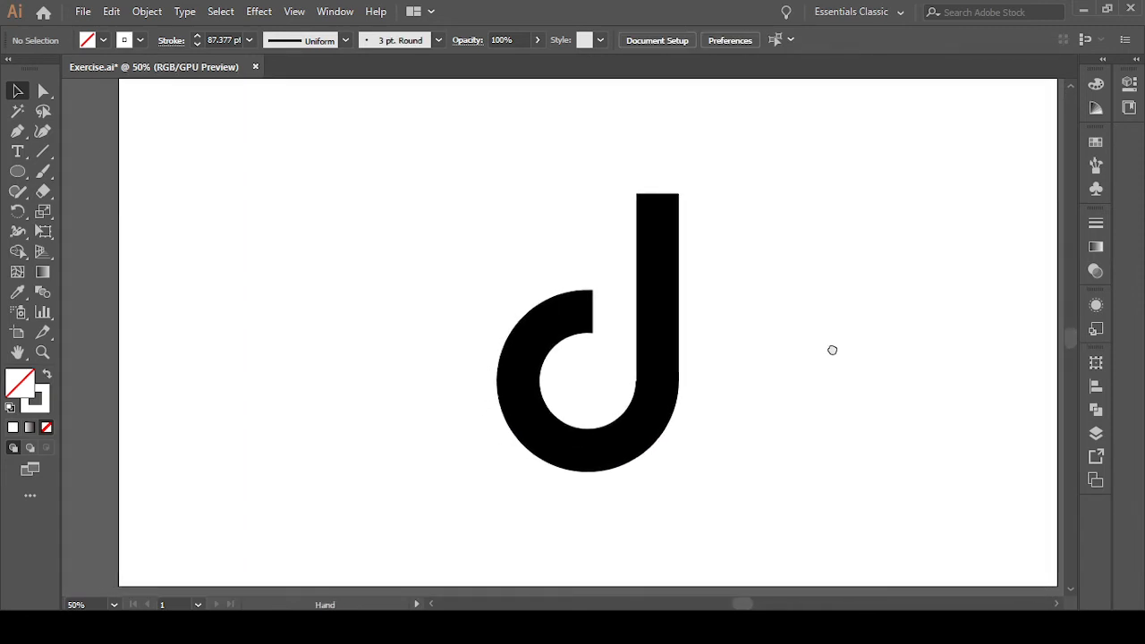
drag(417, 194, 792, 437)
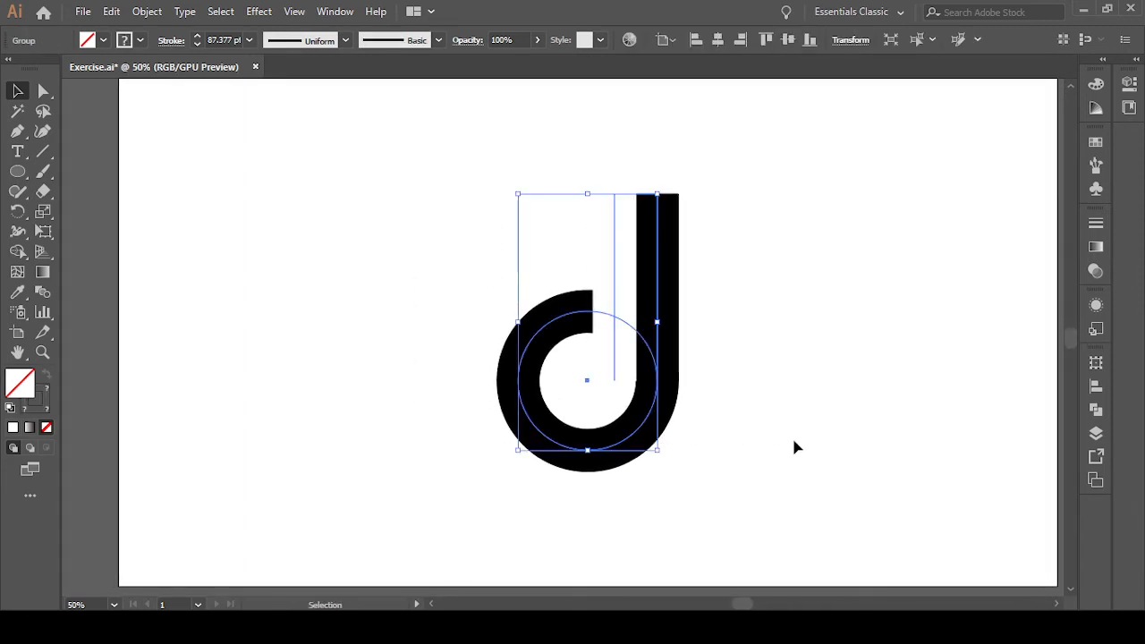
click(792, 436)
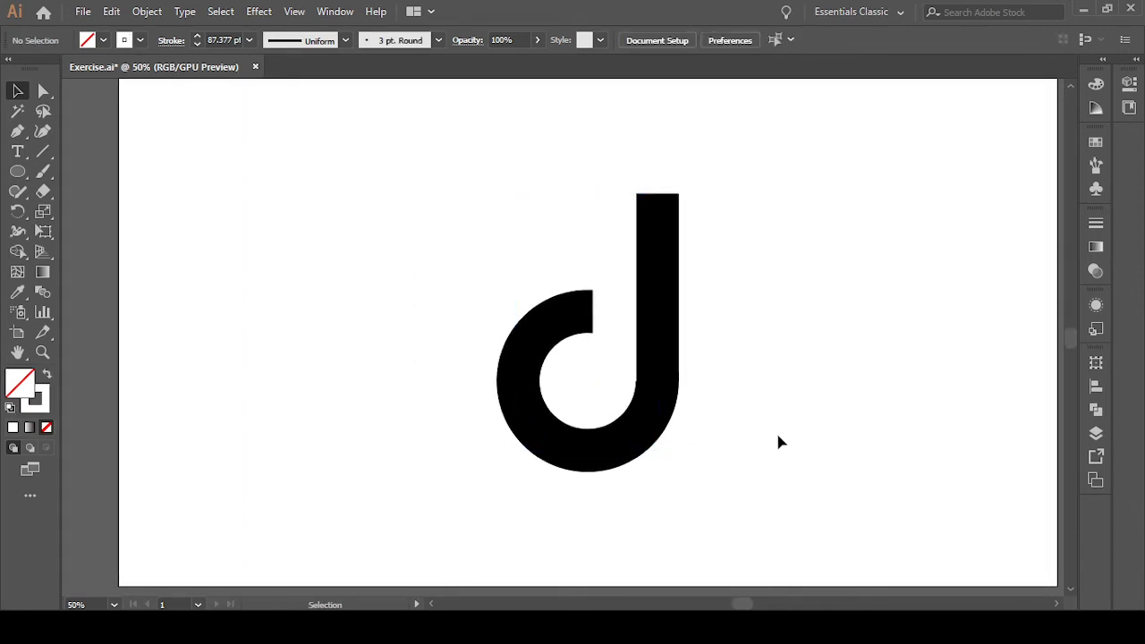
click(617, 242)
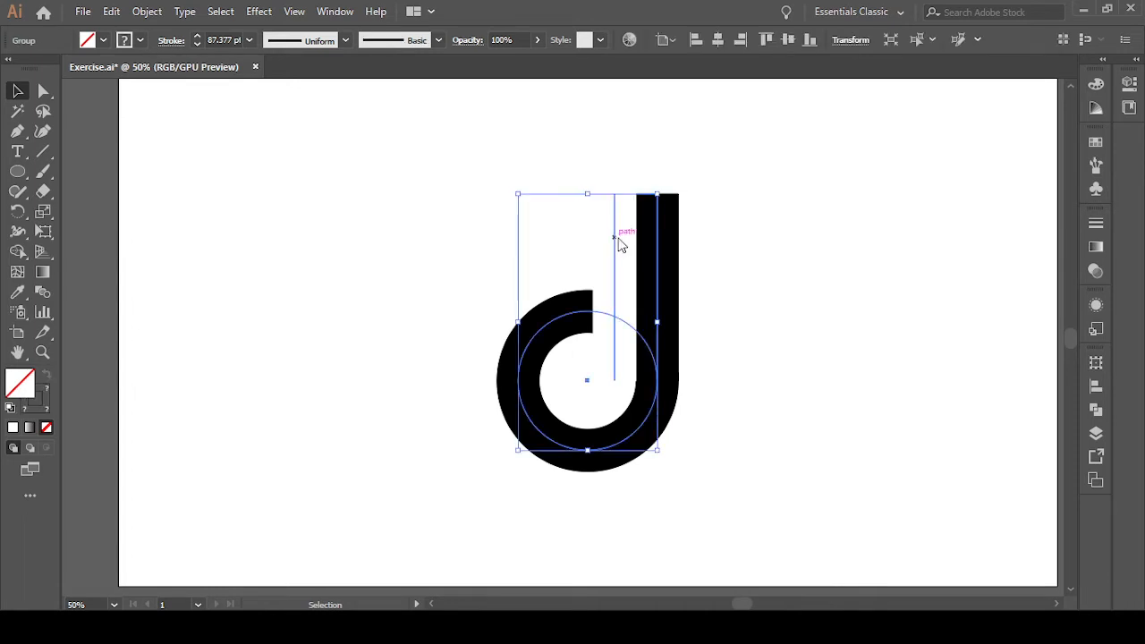
click(831, 353)
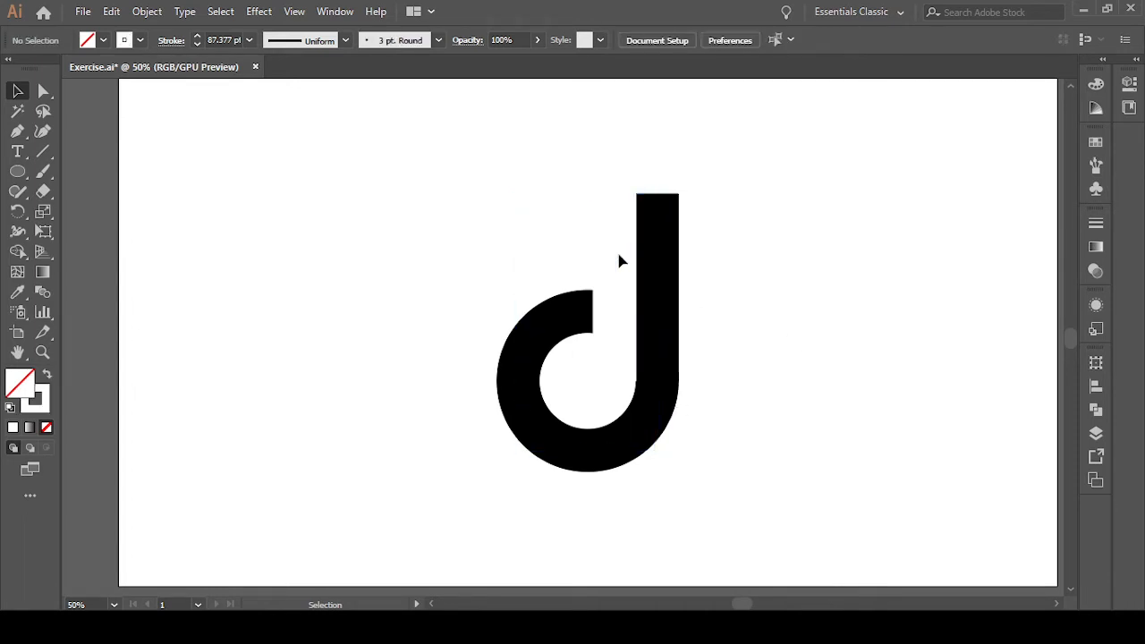
click(617, 254)
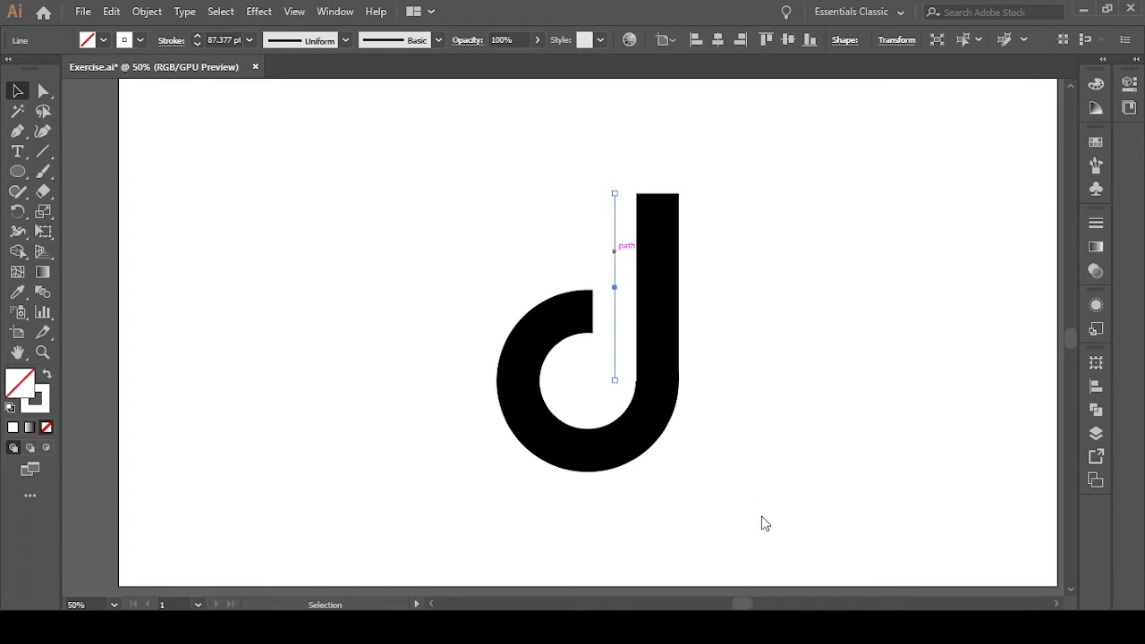
click(870, 387)
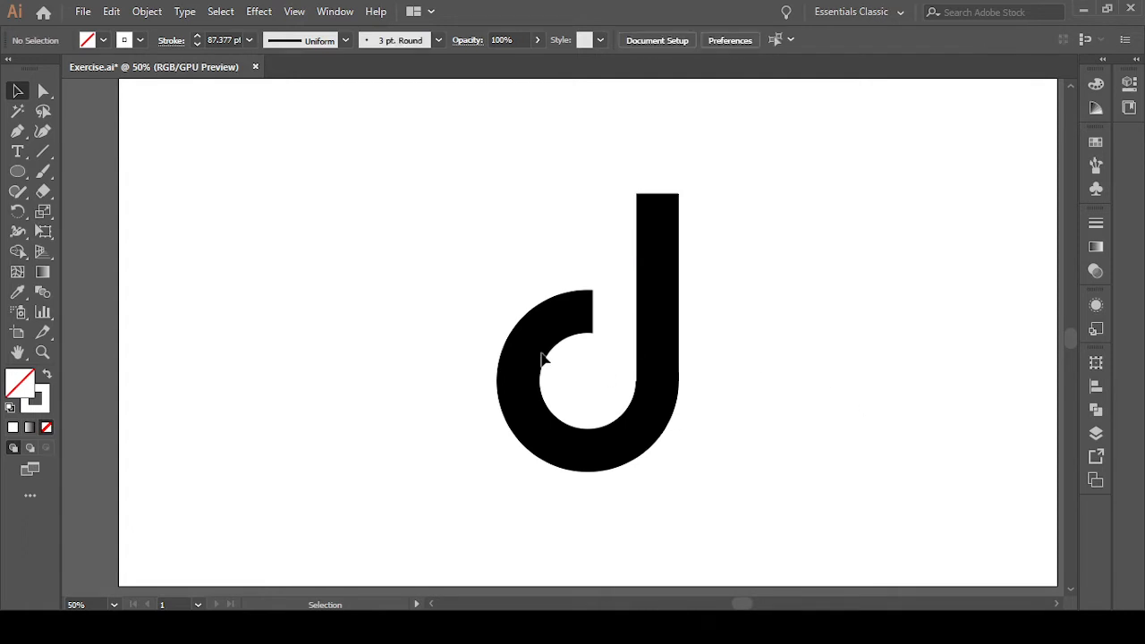
drag(530, 302, 554, 322)
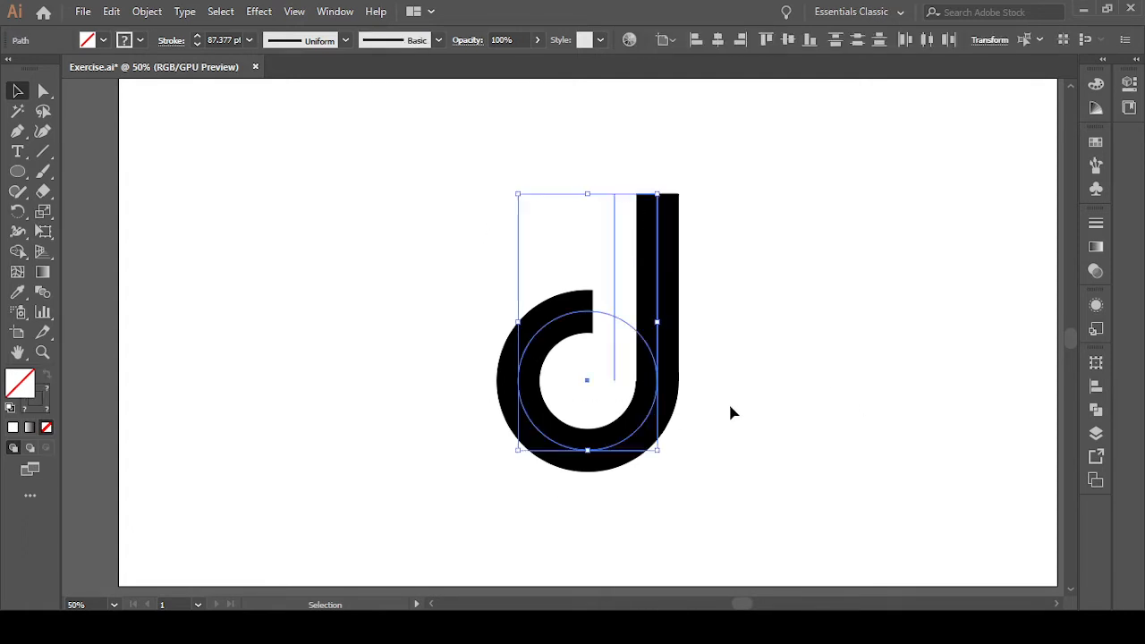
click(17, 253)
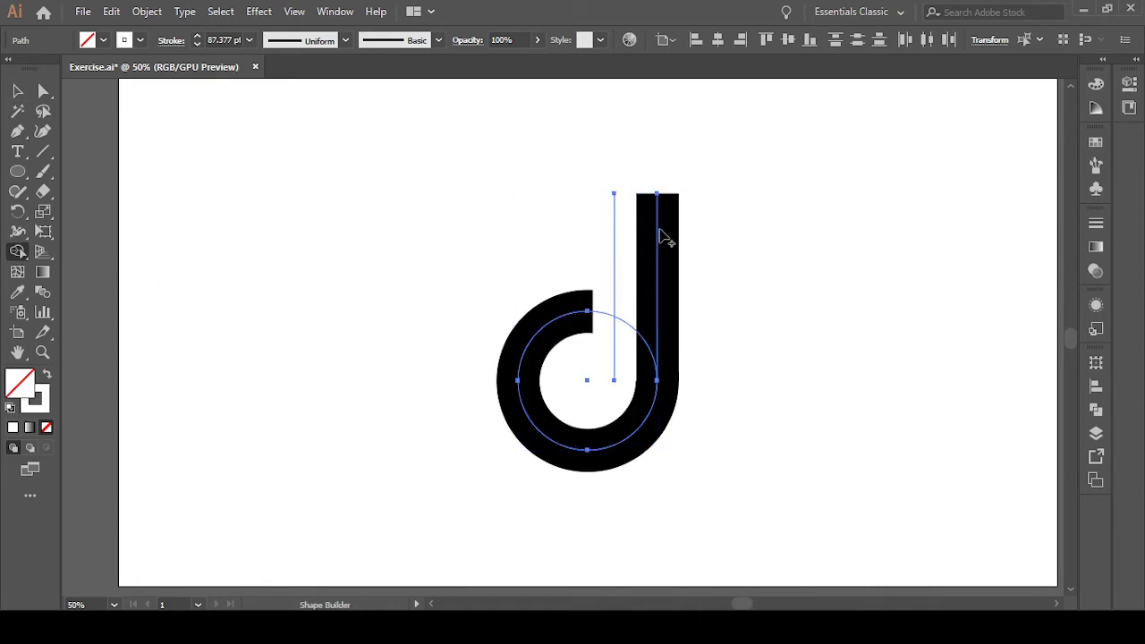
click(18, 91)
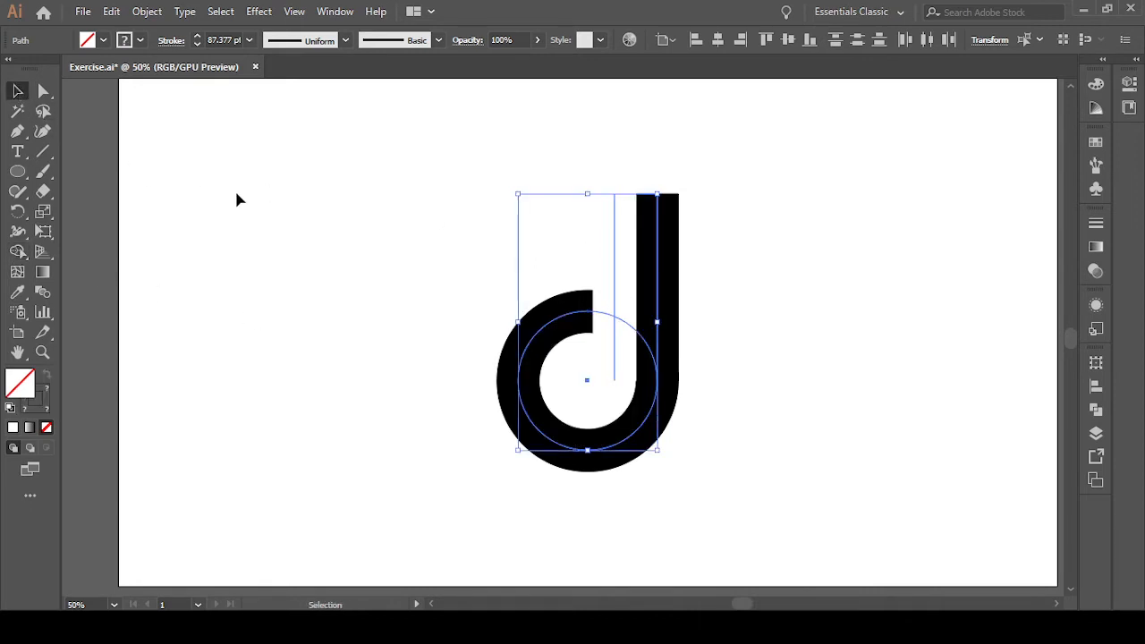
Select the circle and both vertical lines and expand their strokes into filled shapes
drag(363, 195, 583, 385)
key(ctrl+a)
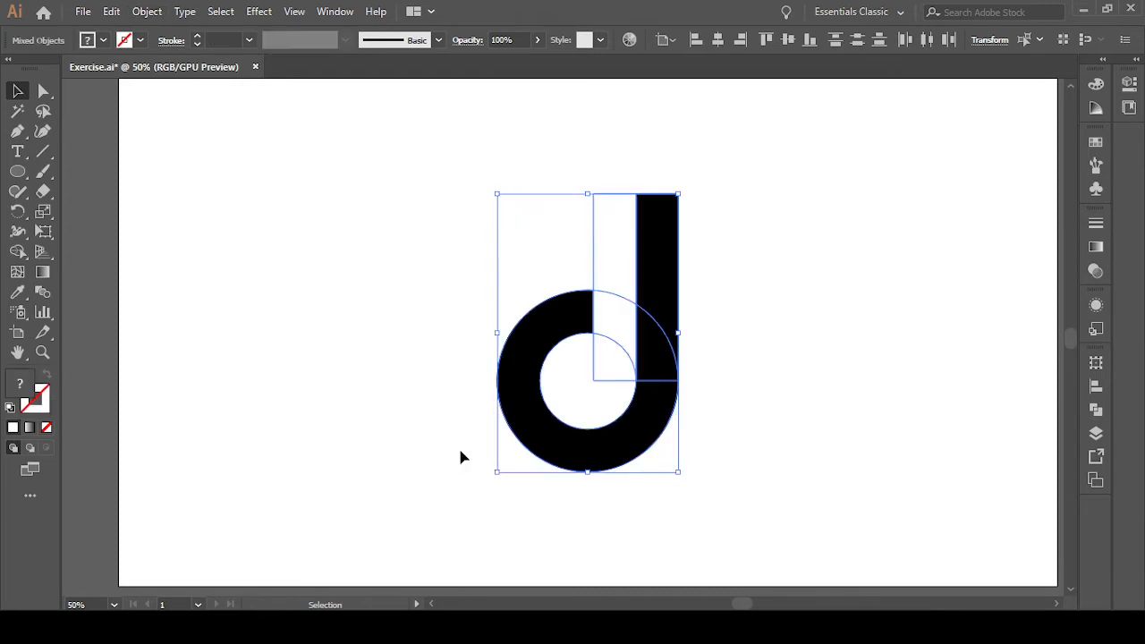
click(385, 301)
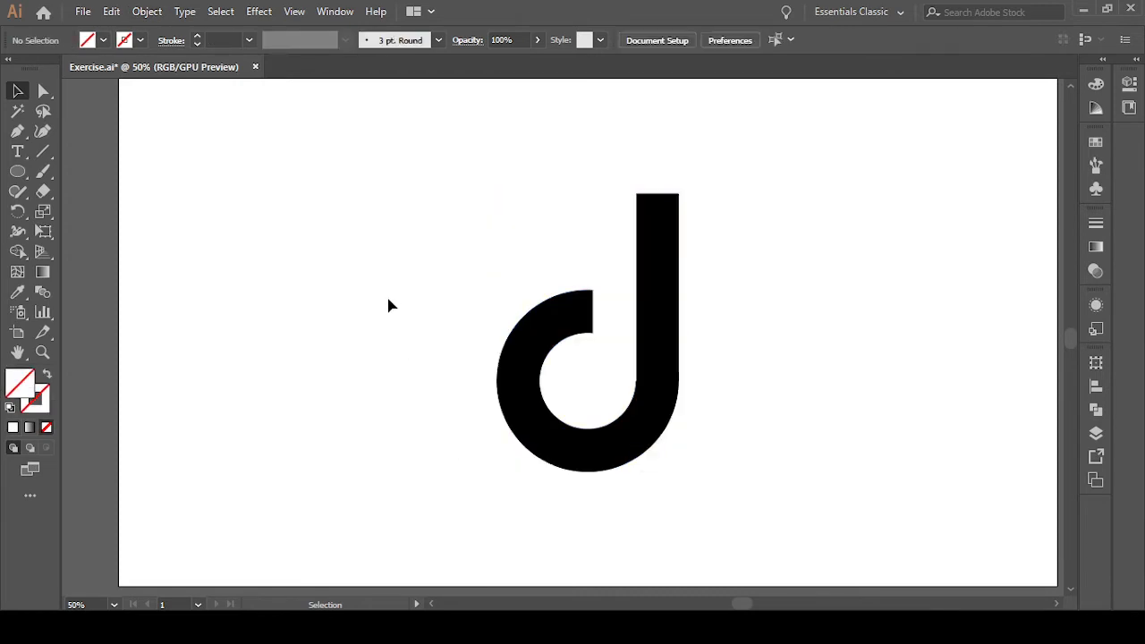
Merge the expanded black stem with the visible part of the ring into one black shape using the Shape Builder tool
drag(389, 187, 801, 479)
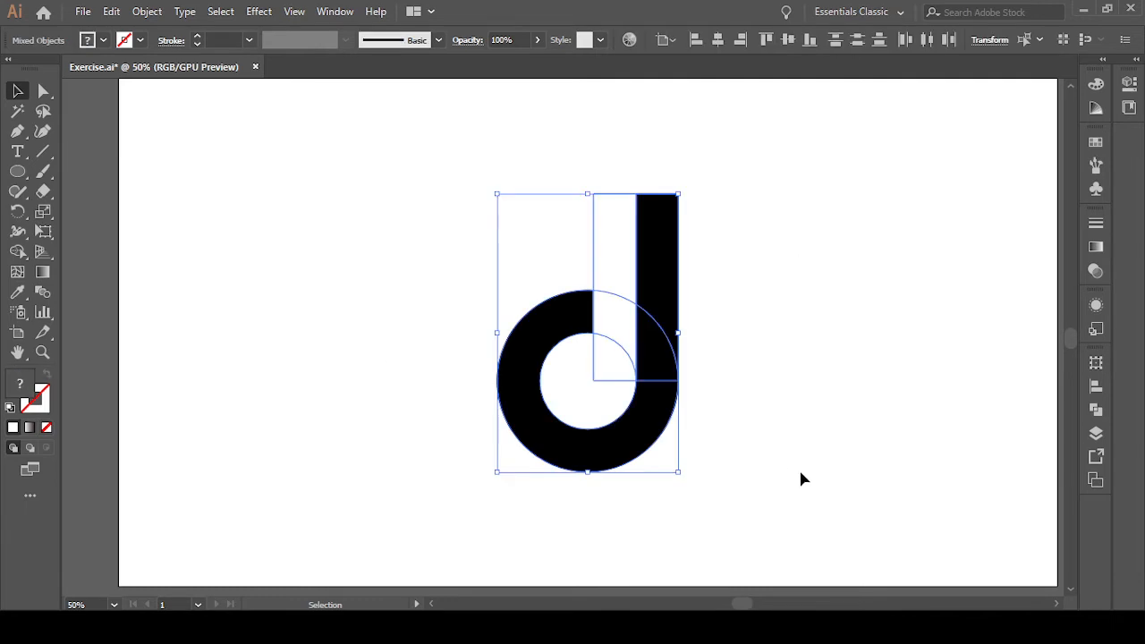
click(17, 251)
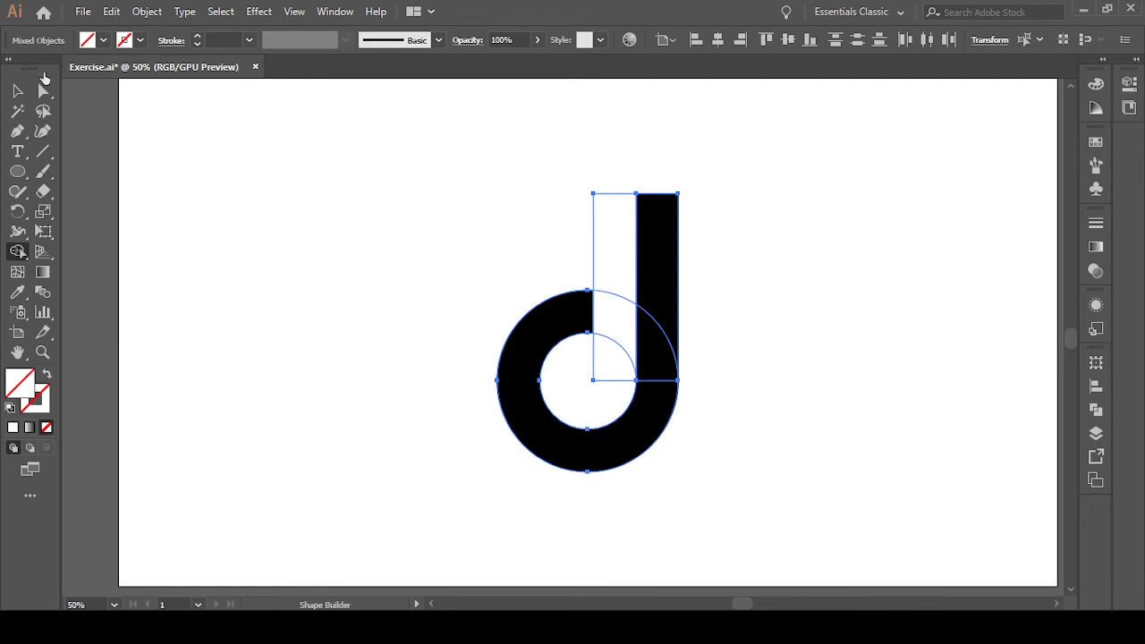
click(44, 75)
mouse_move(657, 271)
mouse_down()
mouse_move(641, 422)
mouse_move(565, 441)
mouse_move(528, 419)
mouse_move(516, 371)
mouse_move(526, 339)
mouse_move(574, 319)
mouse_up()
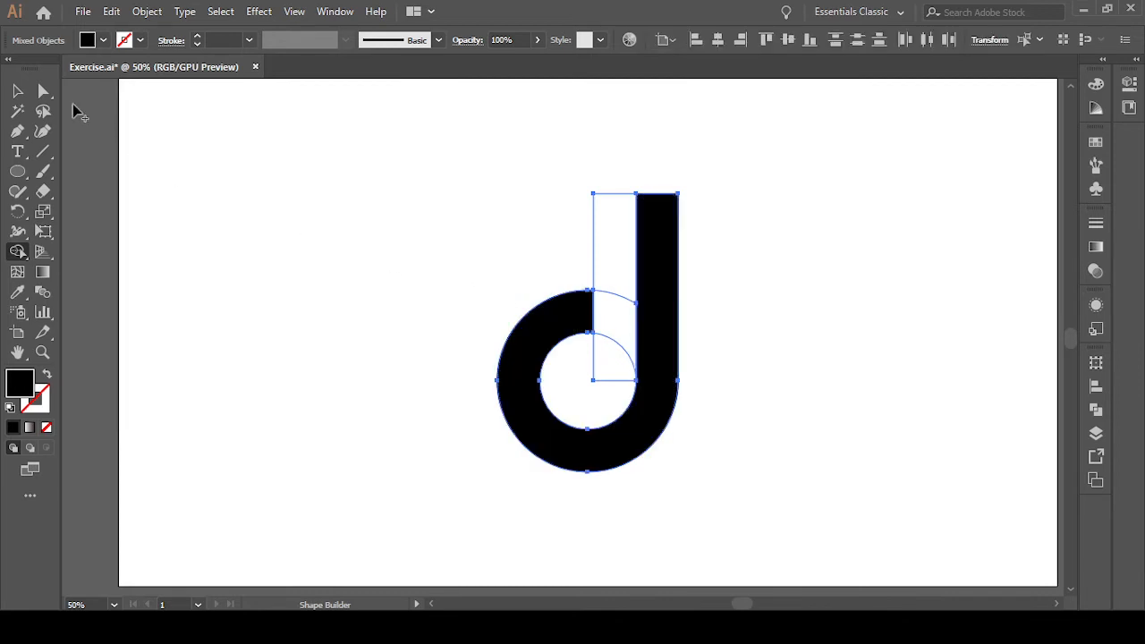
click(17, 91)
Examine the merged d close up where the stem meets the curve, and check the outlines of all its shapes
click(417, 244)
drag(441, 233, 815, 489)
click(686, 409)
scroll(703, 409, up, 4)
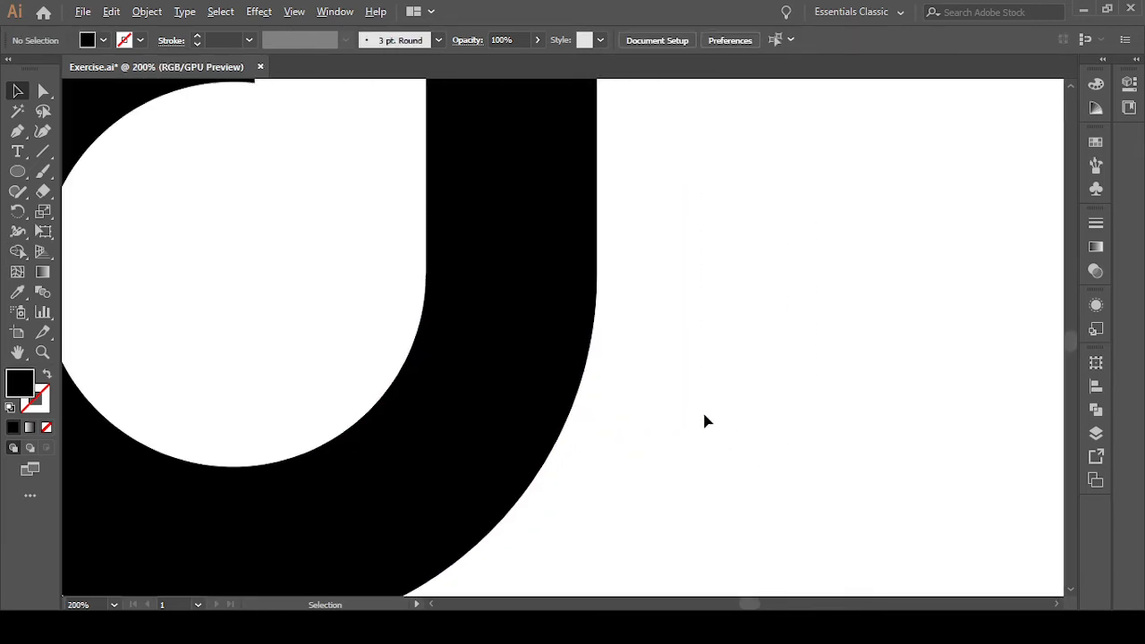
scroll(703, 411, down, 2)
scroll(711, 406, down, 3)
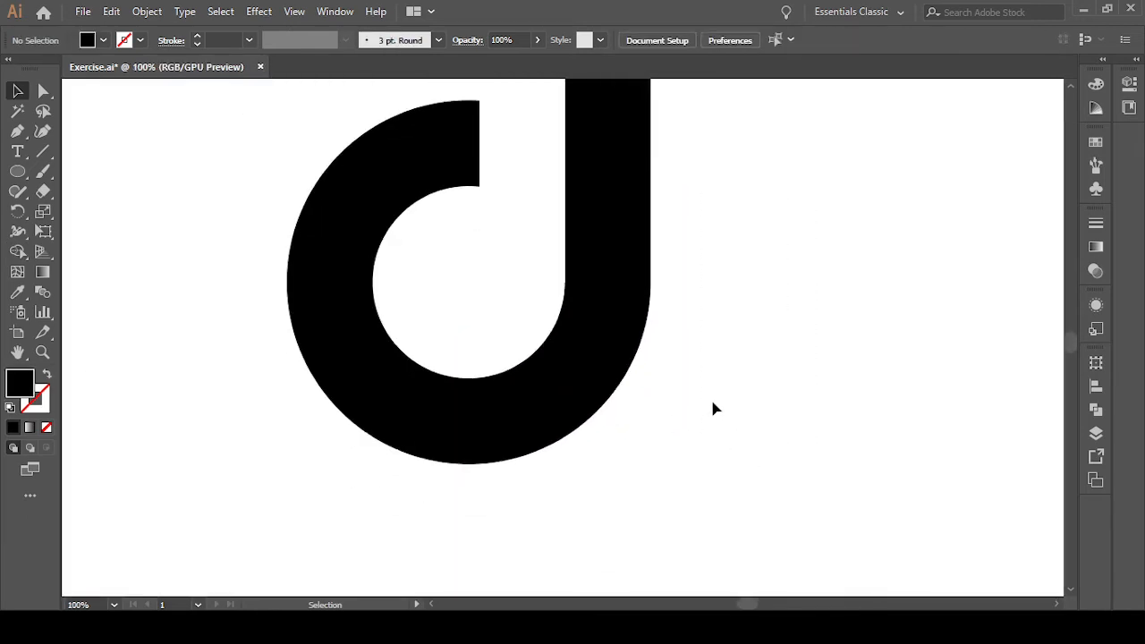
scroll(717, 403, up, 1)
scroll(717, 409, down, 1)
drag(319, 163, 838, 493)
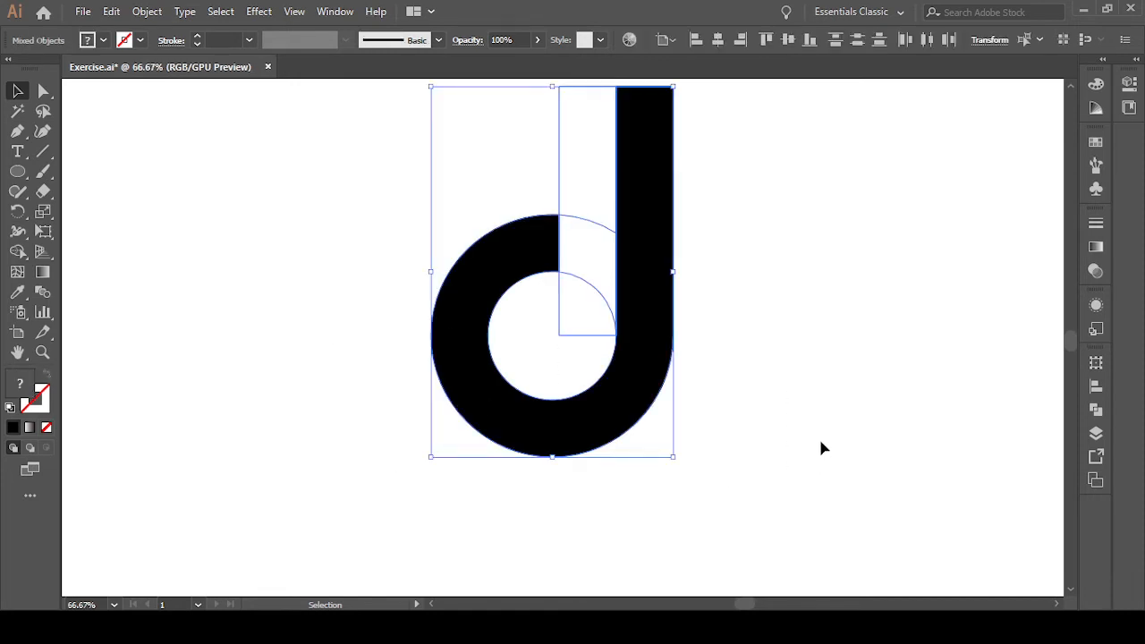
scroll(819, 429, up, 1)
scroll(816, 428, down, 1)
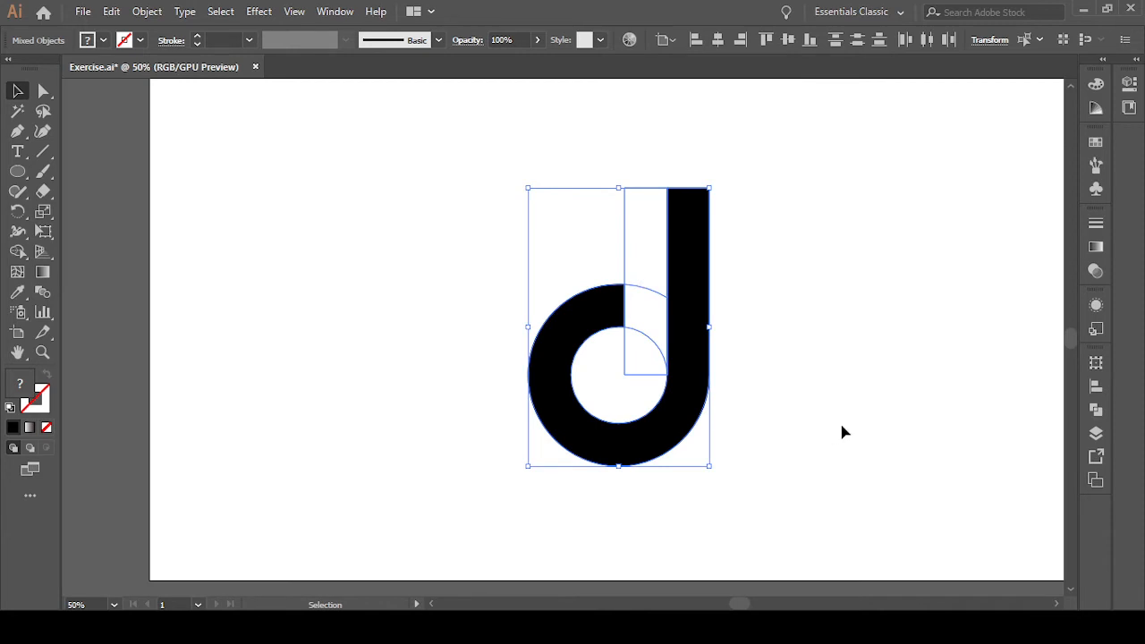
click(832, 411)
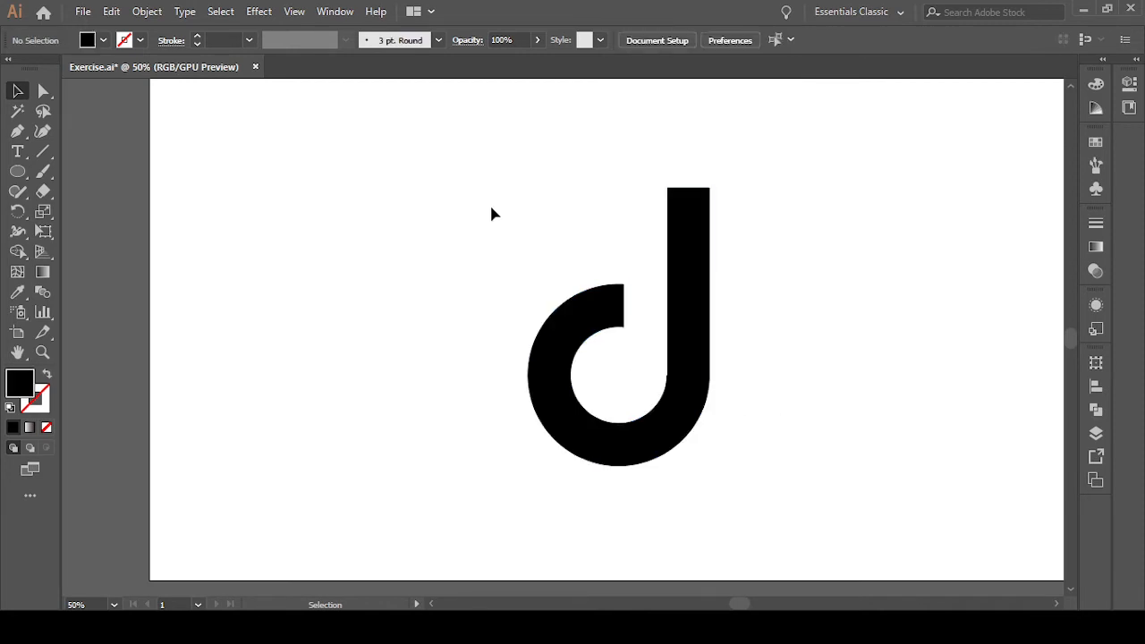
Check the outlines of the letter d and of the white bar beside its stem
drag(491, 212, 897, 470)
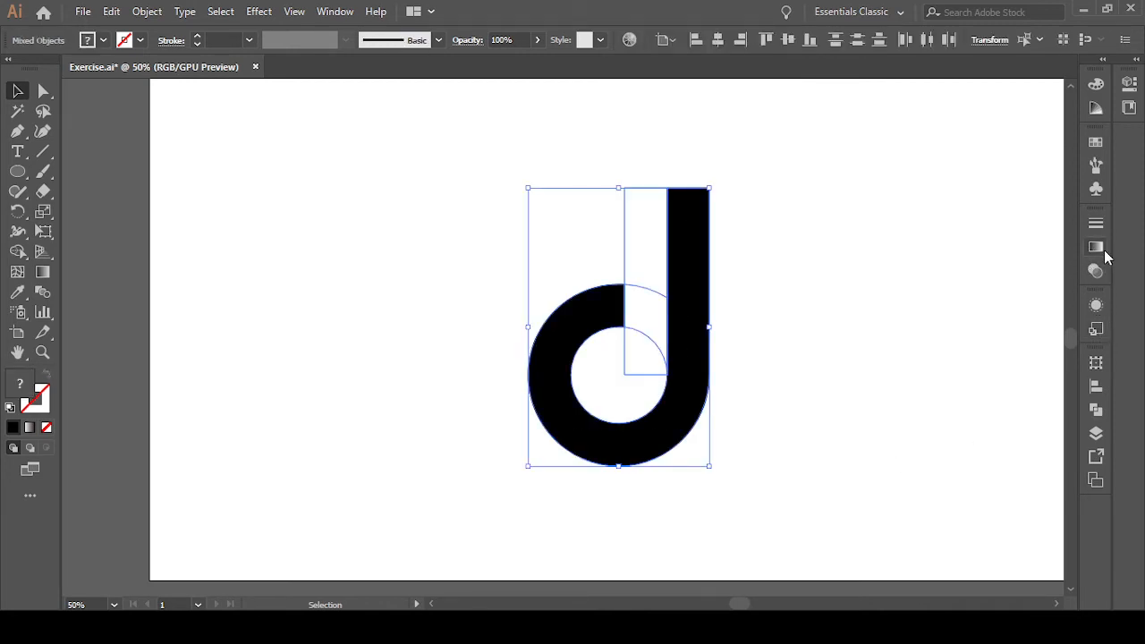
click(1097, 413)
click(844, 342)
click(650, 217)
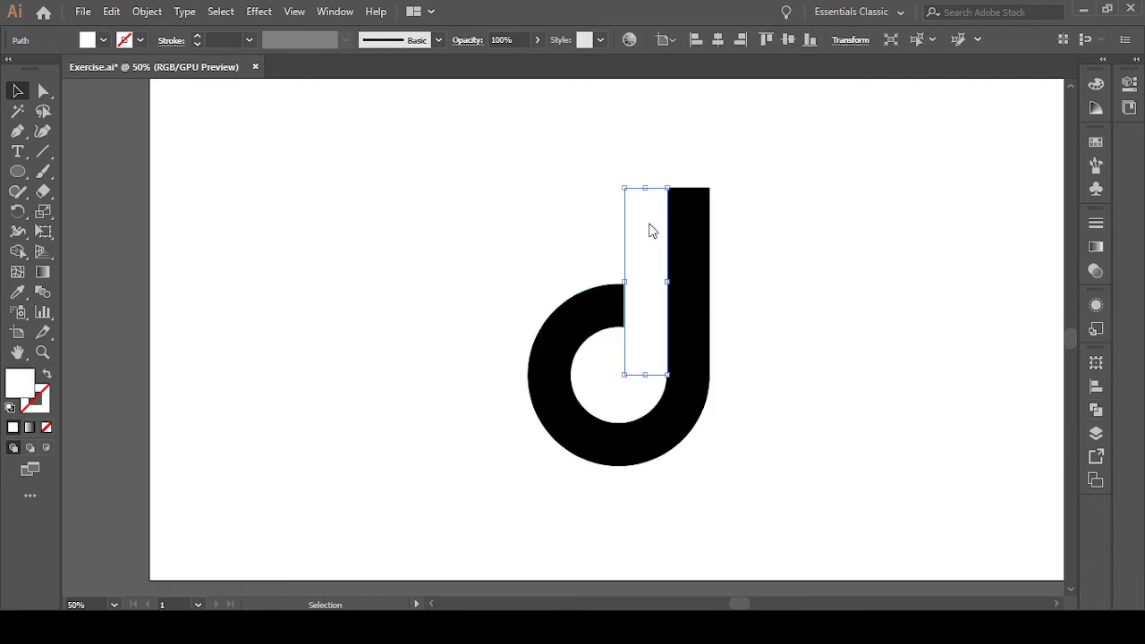
click(903, 464)
drag(460, 224, 927, 484)
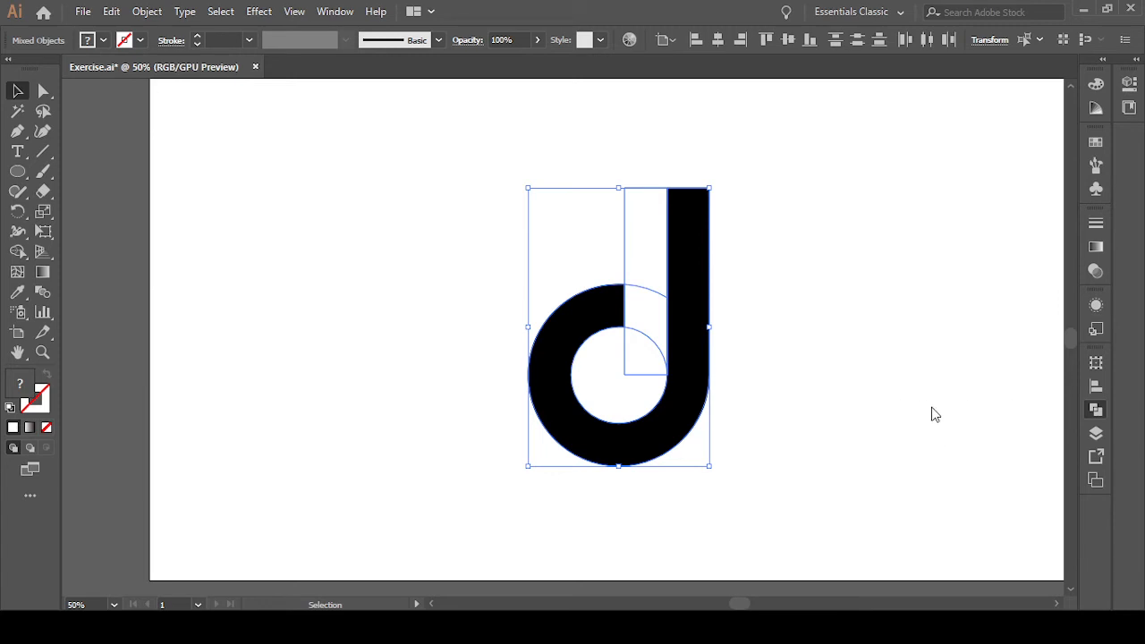
click(764, 361)
Examine close up where the white bar's lower corner meets the black stem and the ring's inner curve
scroll(732, 411, up, 3)
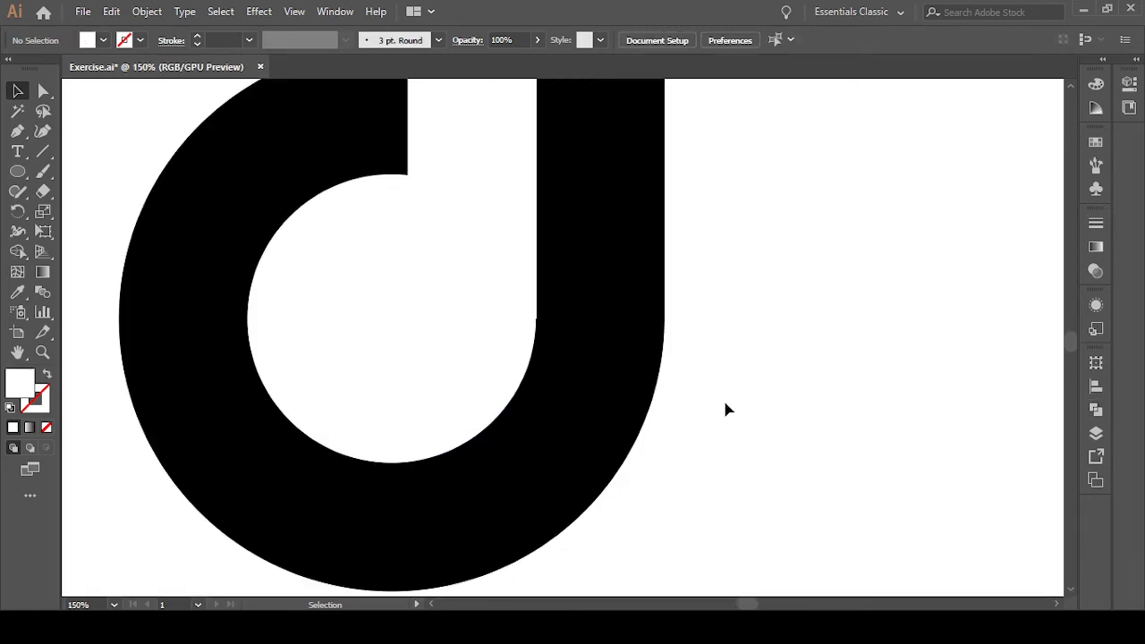
scroll(715, 358, up, 2)
scroll(716, 358, left, 2)
click(593, 235)
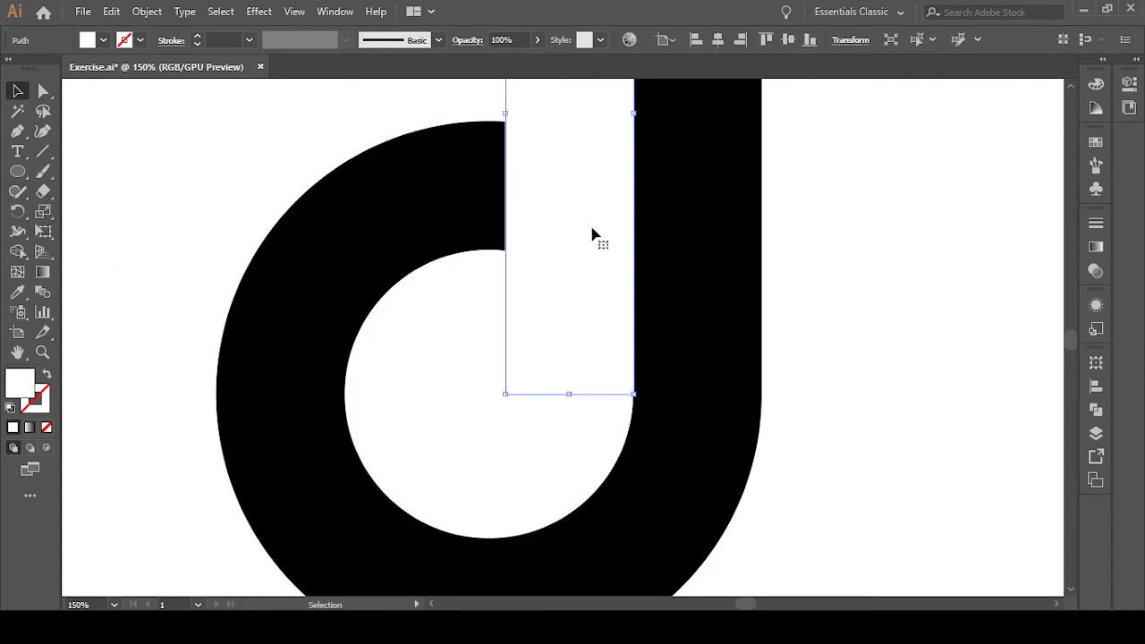
drag(588, 231, 587, 233)
click(858, 305)
scroll(620, 376, up, 1)
scroll(618, 370, up, 4)
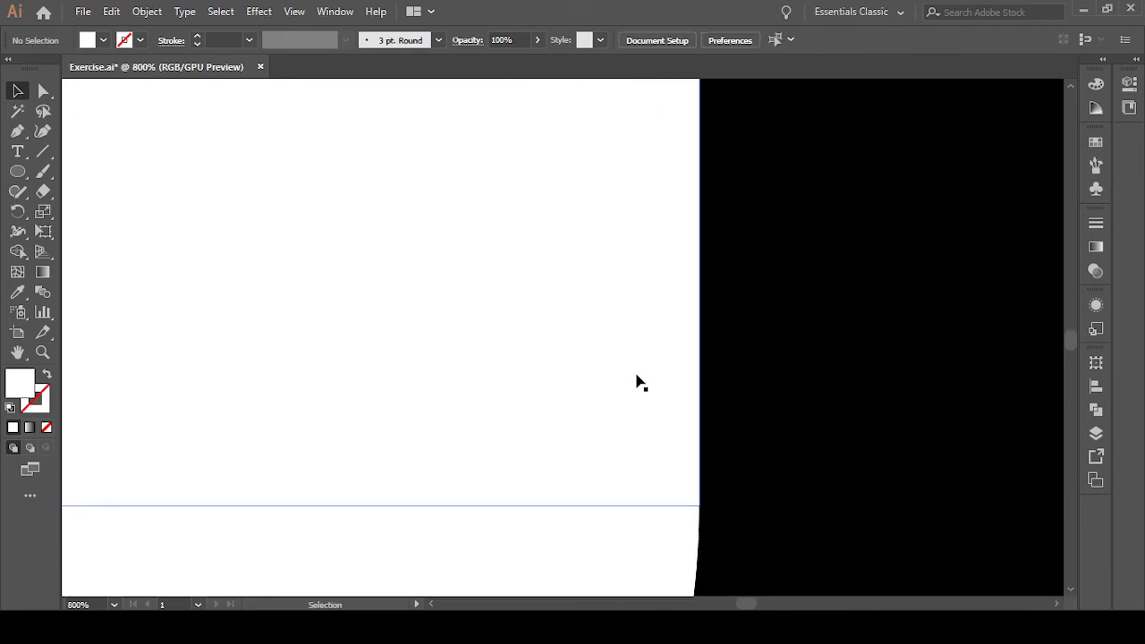
scroll(653, 511, down, 3)
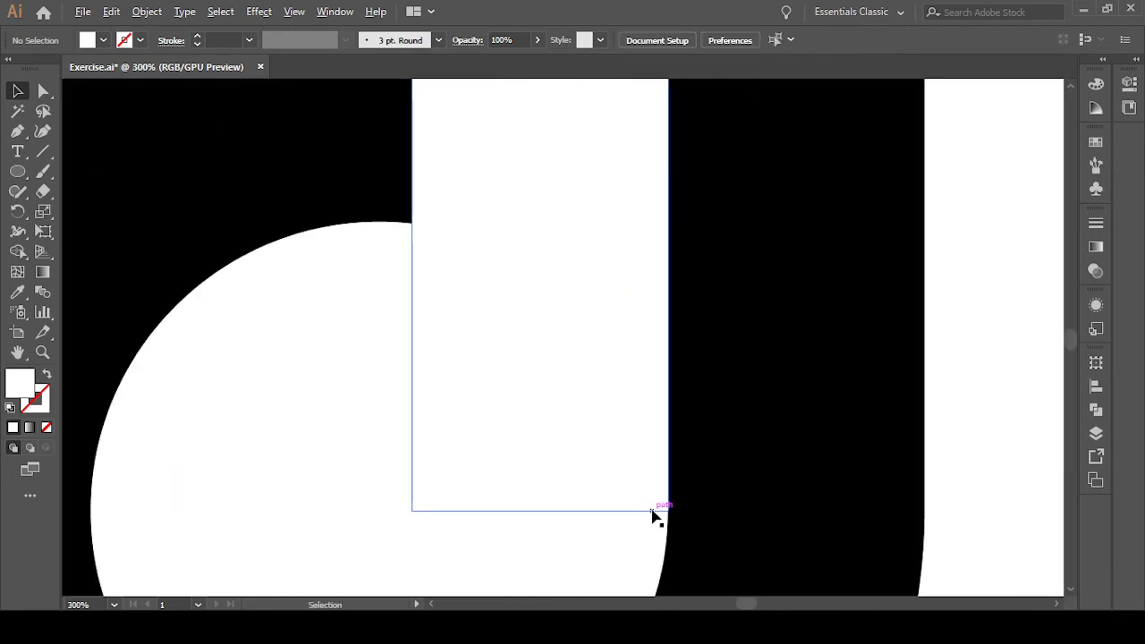
scroll(655, 512, down, 2)
scroll(570, 450, down, 1)
scroll(564, 438, down, 2)
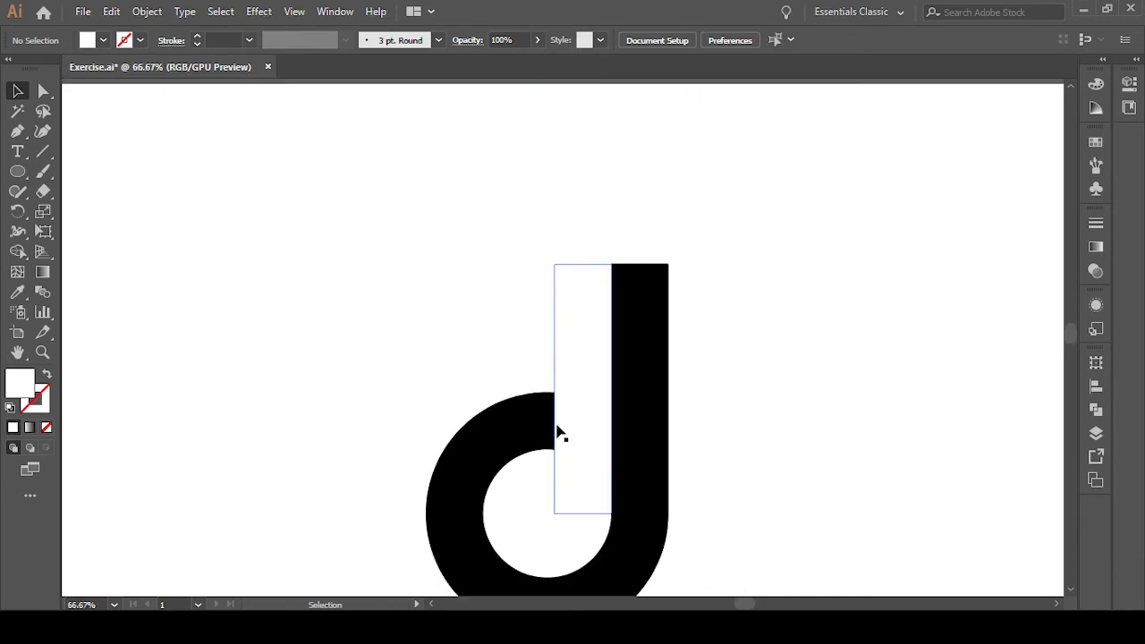
Try deleting the white bar beside the stem
drag(429, 301, 754, 502)
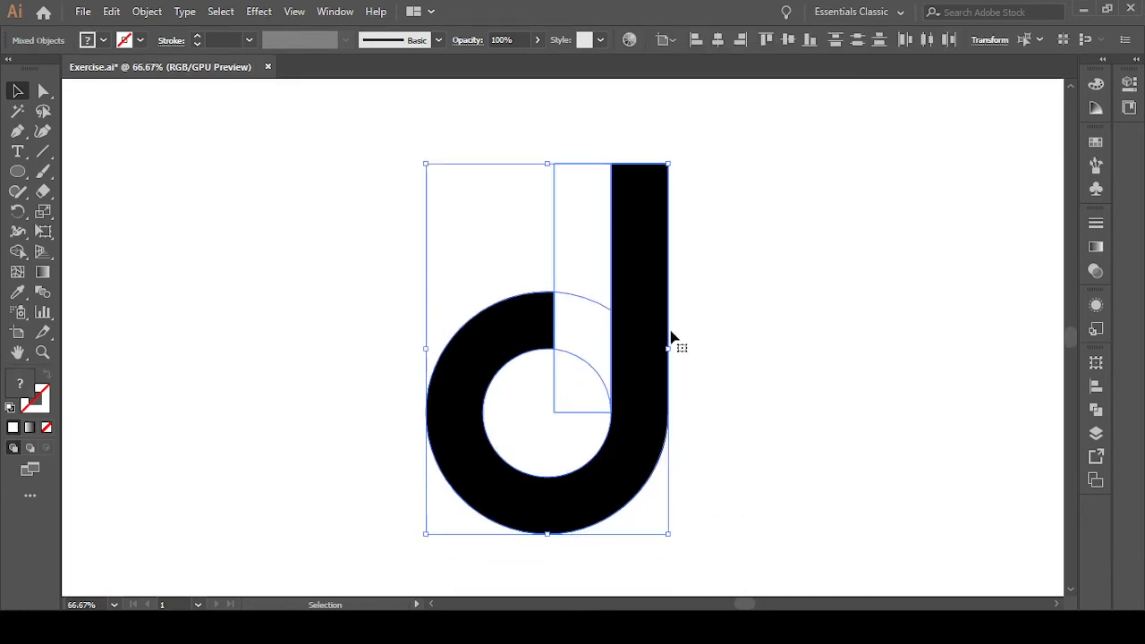
click(776, 309)
click(596, 238)
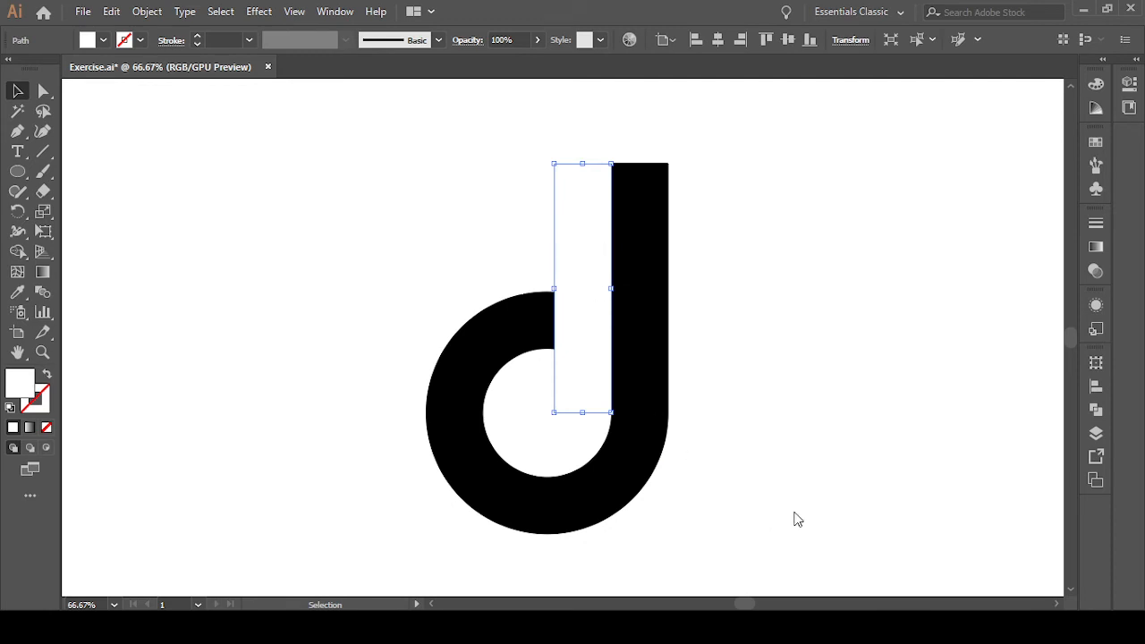
key(Delete)
Try combining the white bar and the black letter into a compound shape with Pathfinder, and undo it
drag(496, 224, 636, 360)
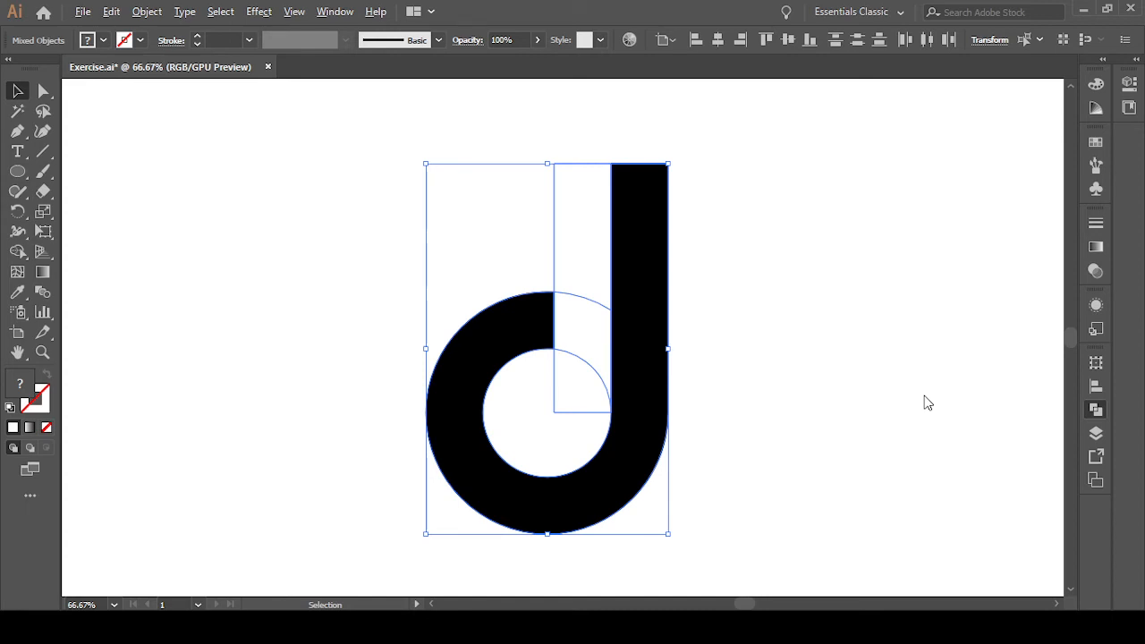
key(ctrl+4)
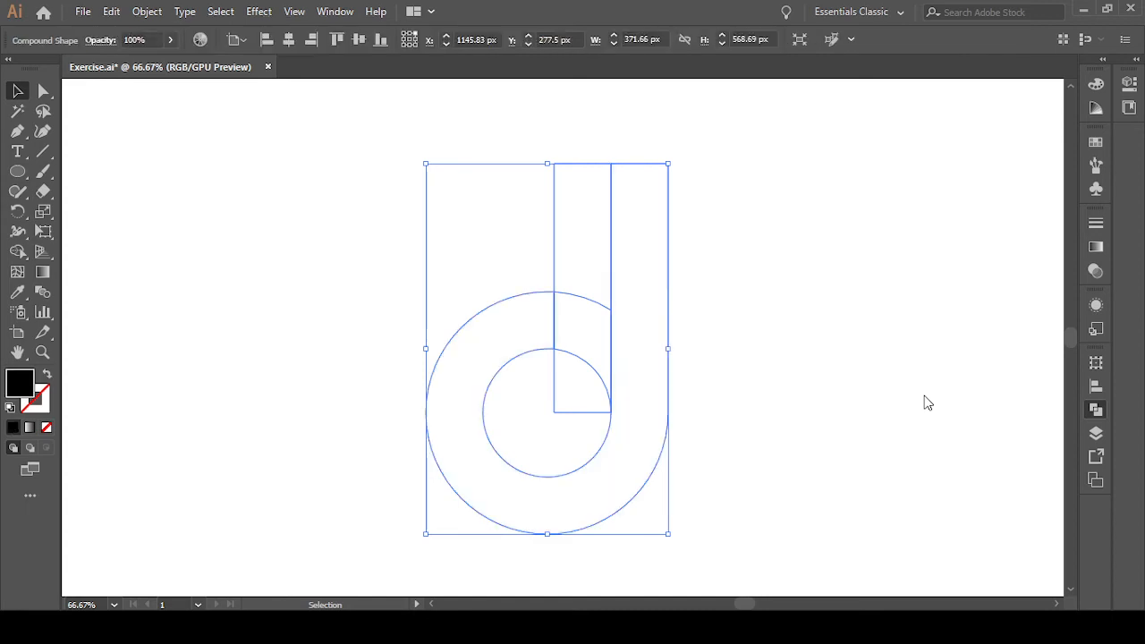
key(ctrl+z)
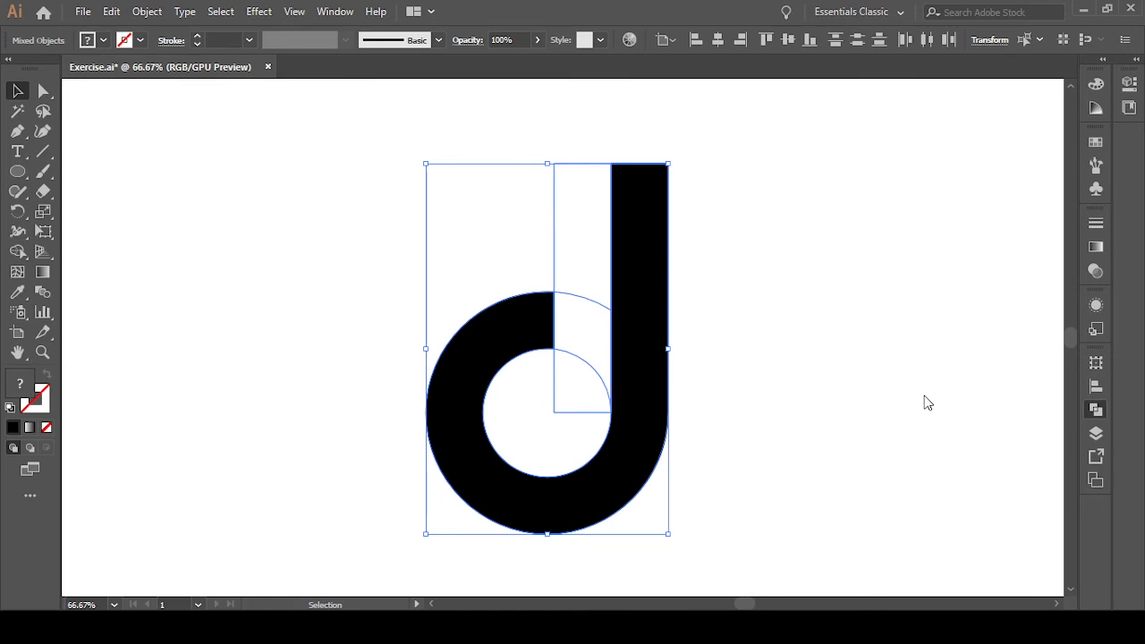
click(811, 412)
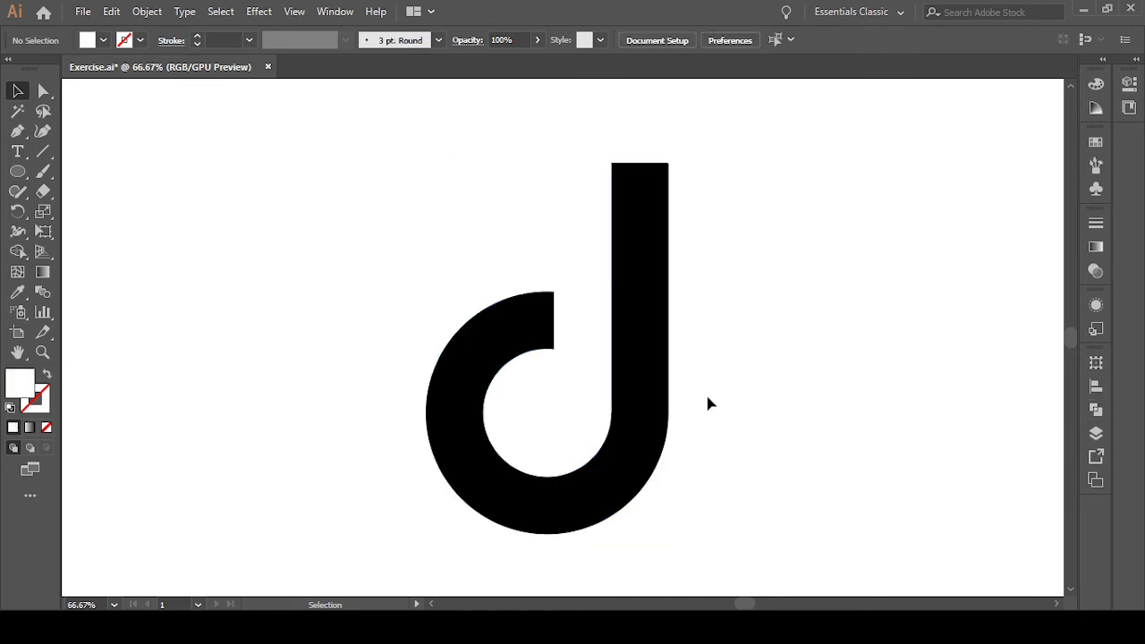
key(ctrl+a)
key(ctrl+shift+a)
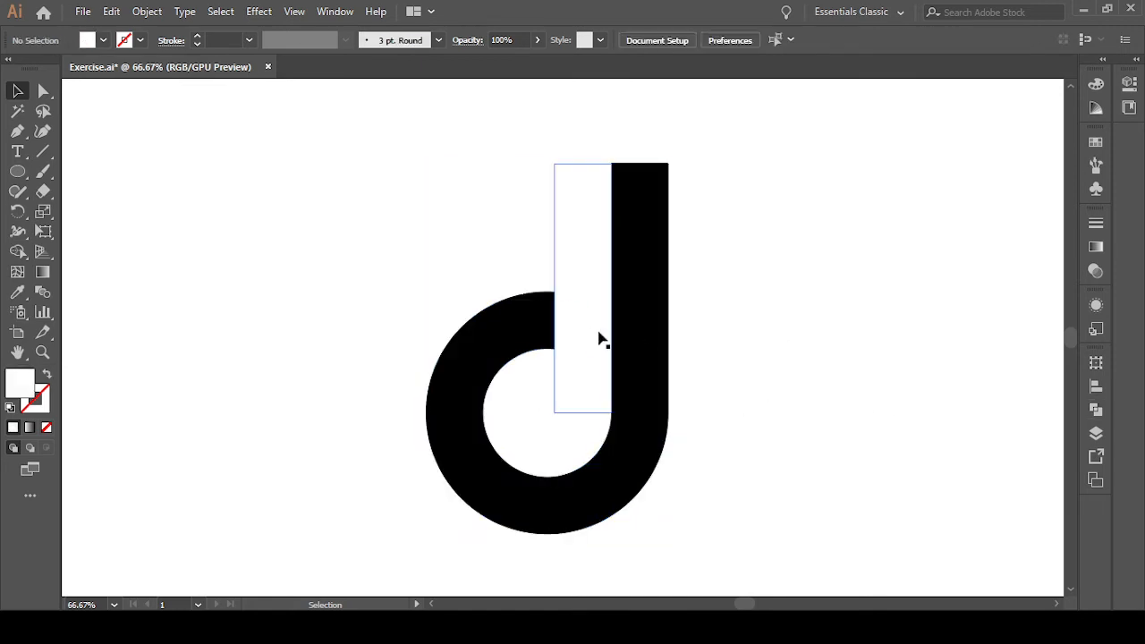
Remove the white bar and the ring sections hidden under it with the Shape Builder tool
drag(409, 218, 787, 462)
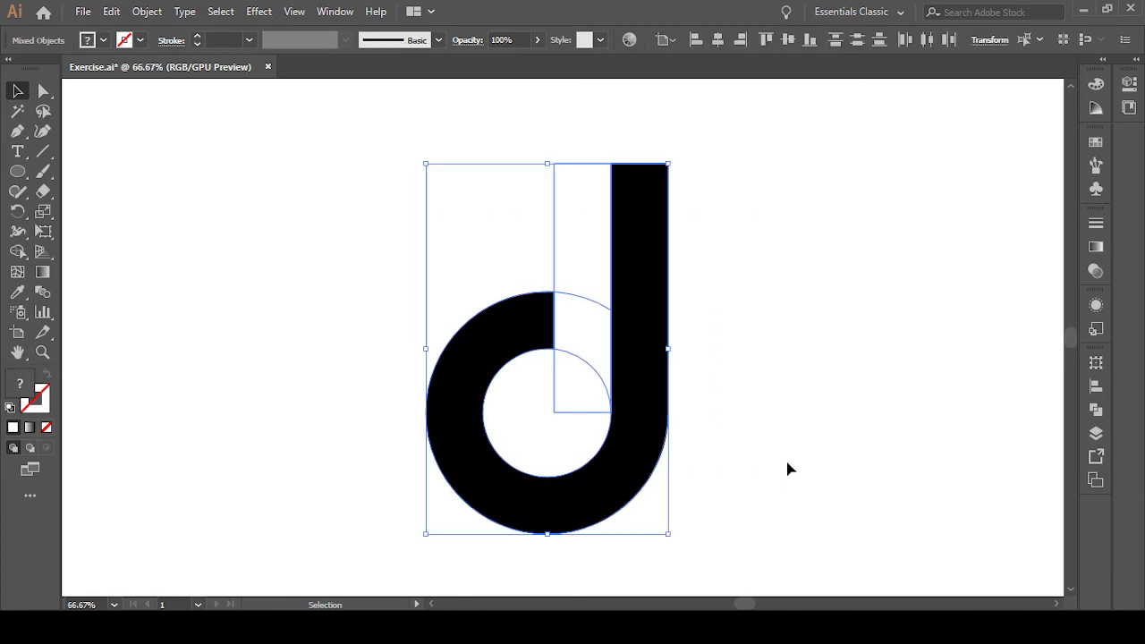
click(17, 252)
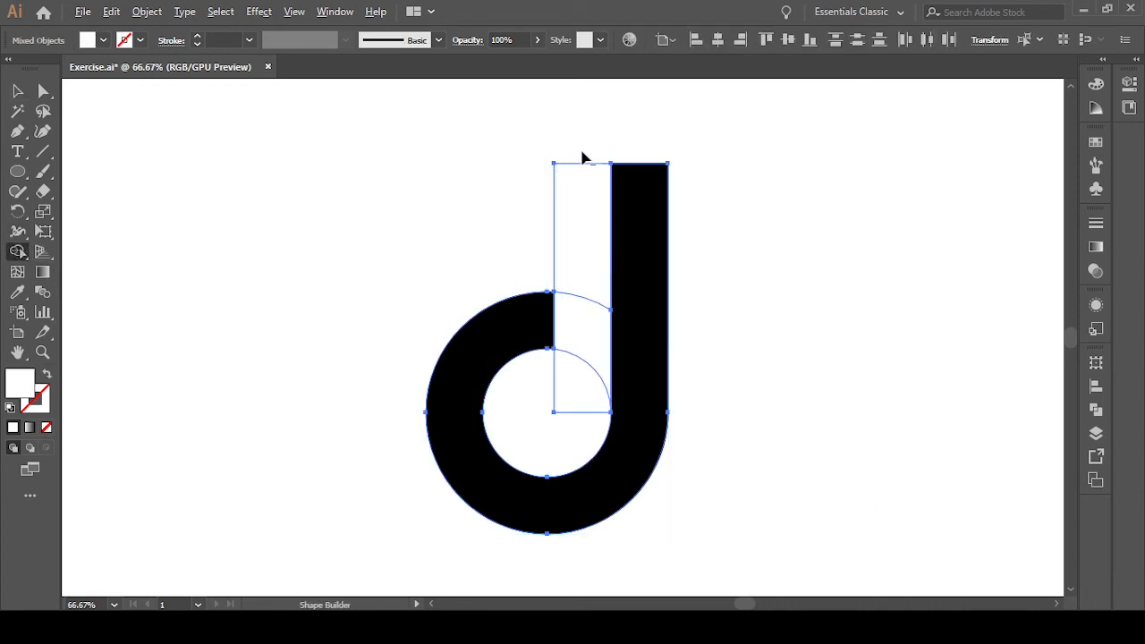
drag(583, 153, 577, 424)
click(17, 90)
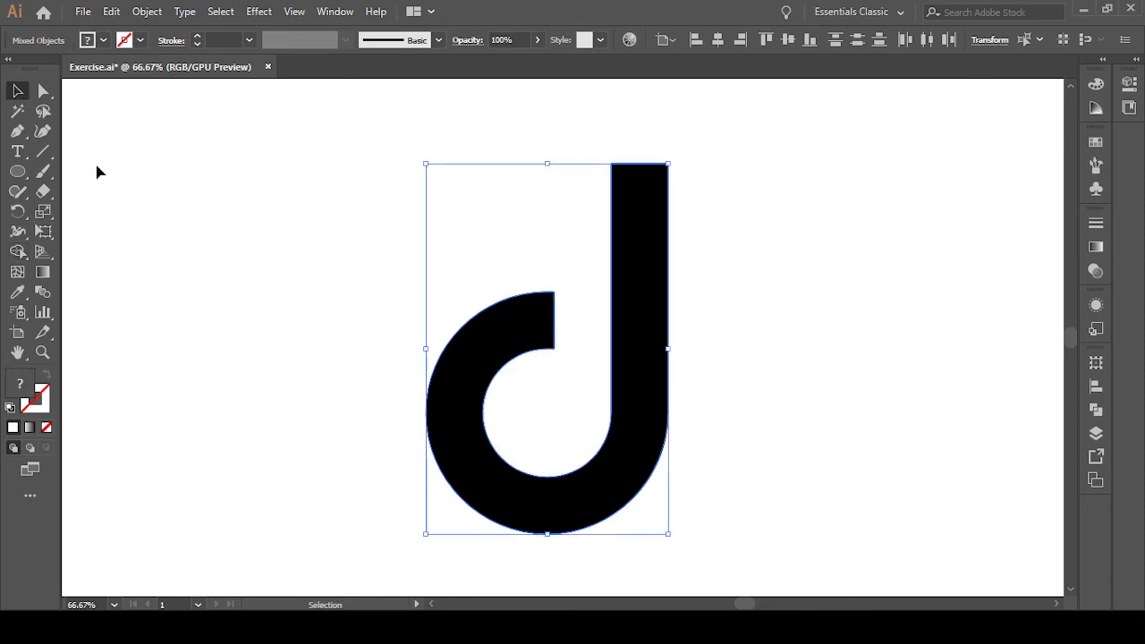
click(268, 244)
drag(335, 266, 773, 502)
scroll(741, 411, down, 1)
drag(873, 447, 718, 417)
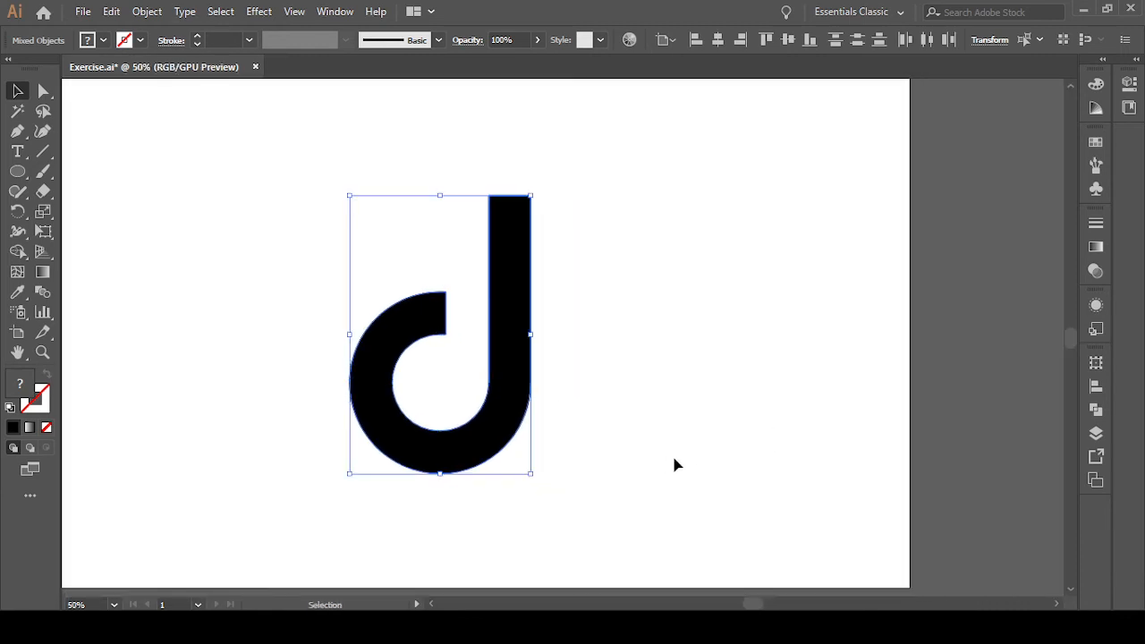
scroll(685, 450, down, 1)
click(686, 449)
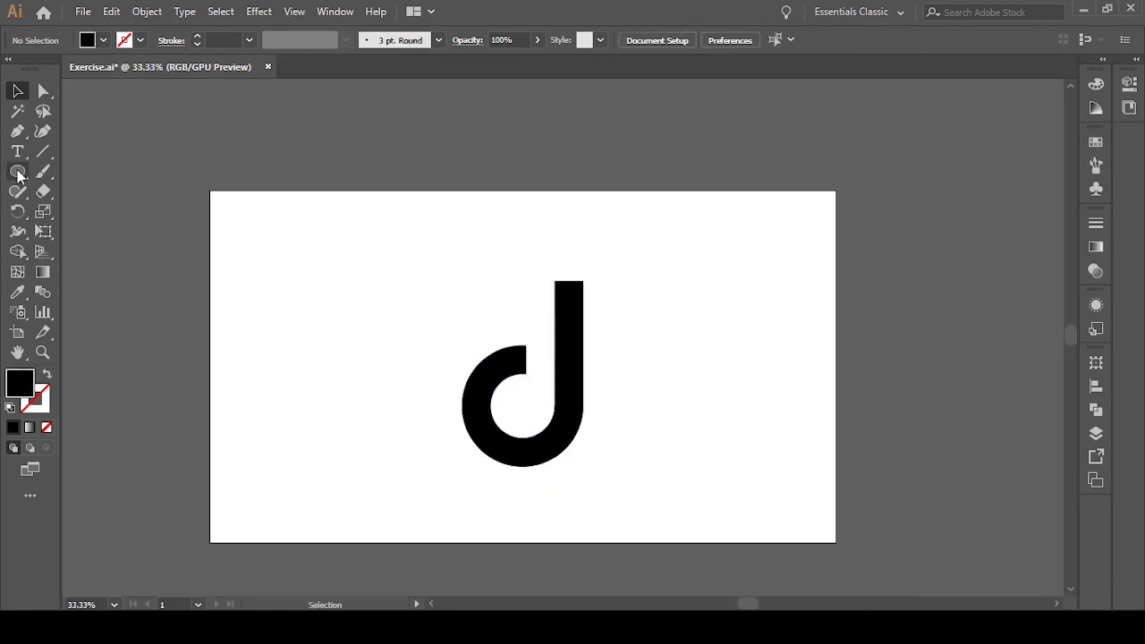
Draw a rectangle covering the whole artboard and fill it with orange
key(m)
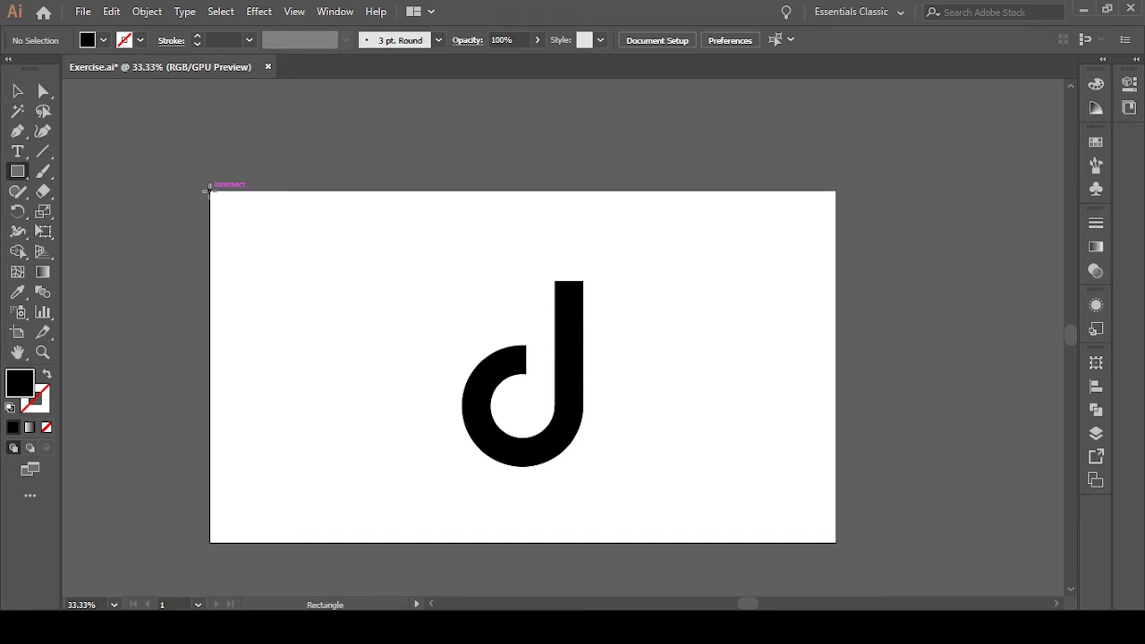
drag(210, 191, 837, 540)
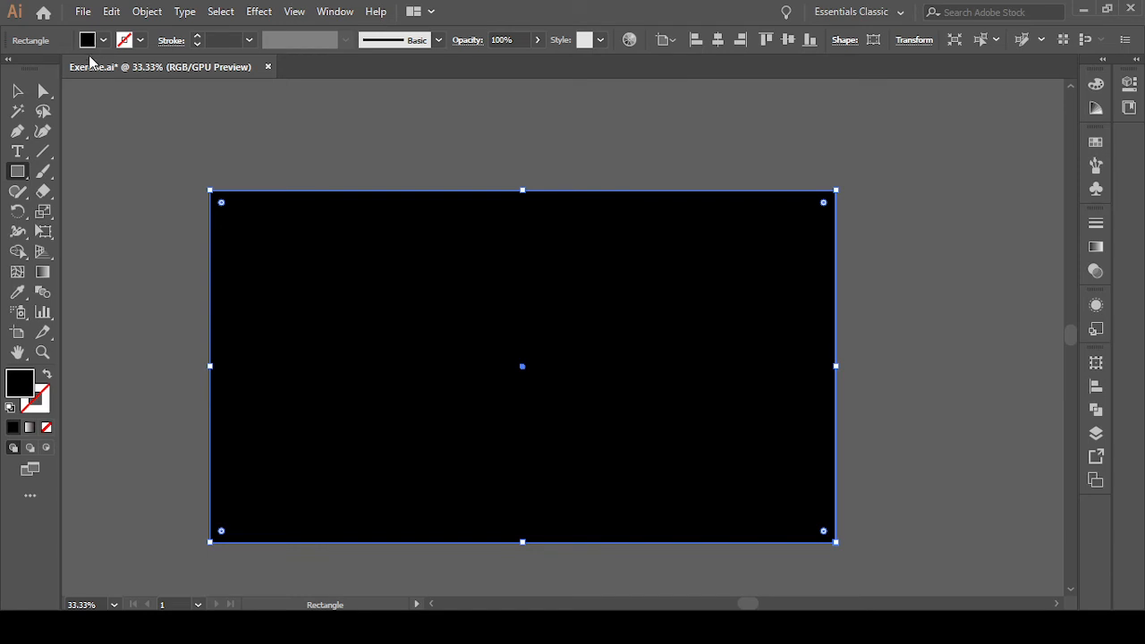
click(162, 71)
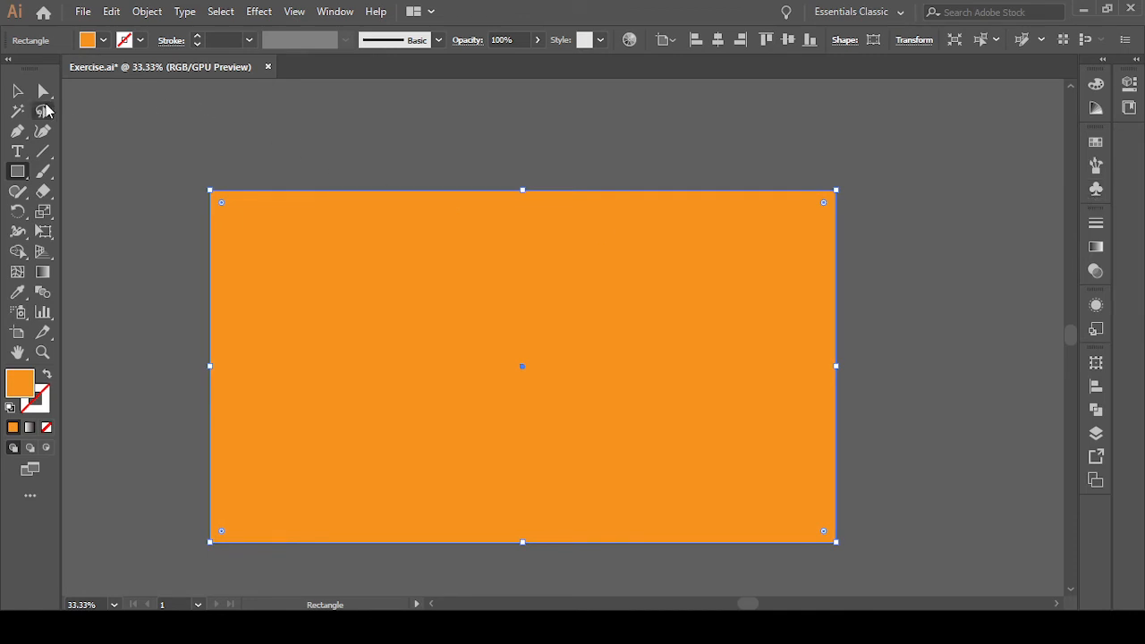
Send the orange rectangle to the back, behind the letter d
click(17, 90)
click(143, 144)
click(424, 298)
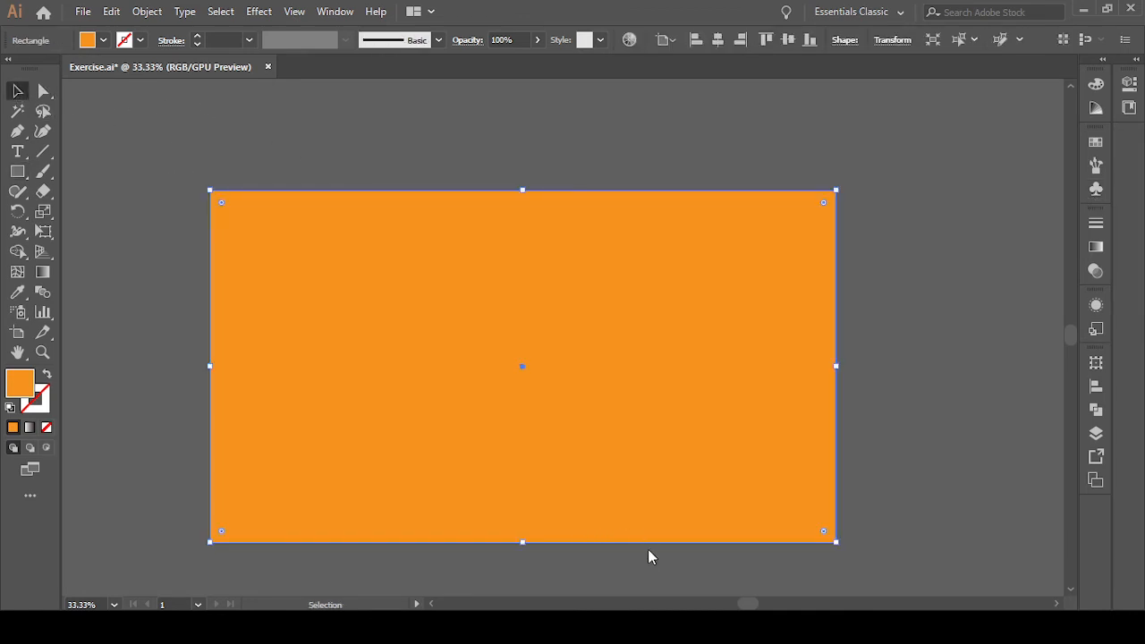
key(ctrl+shift+bracketleft)
click(1011, 334)
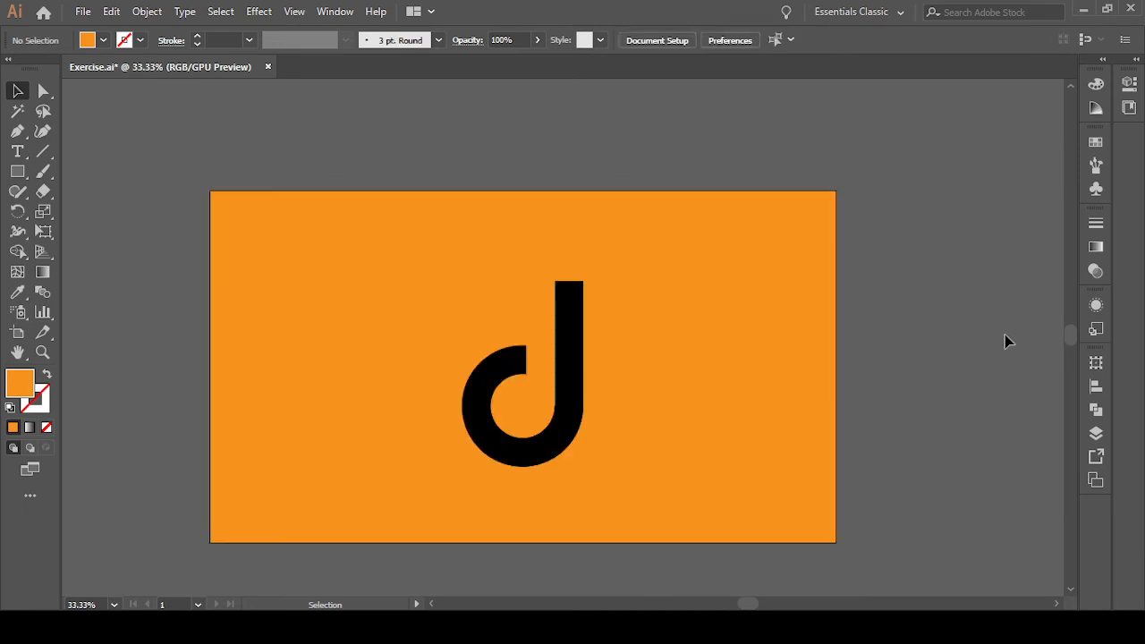
Change the fill of the letter d to white
scroll(985, 308, down, 2)
click(568, 345)
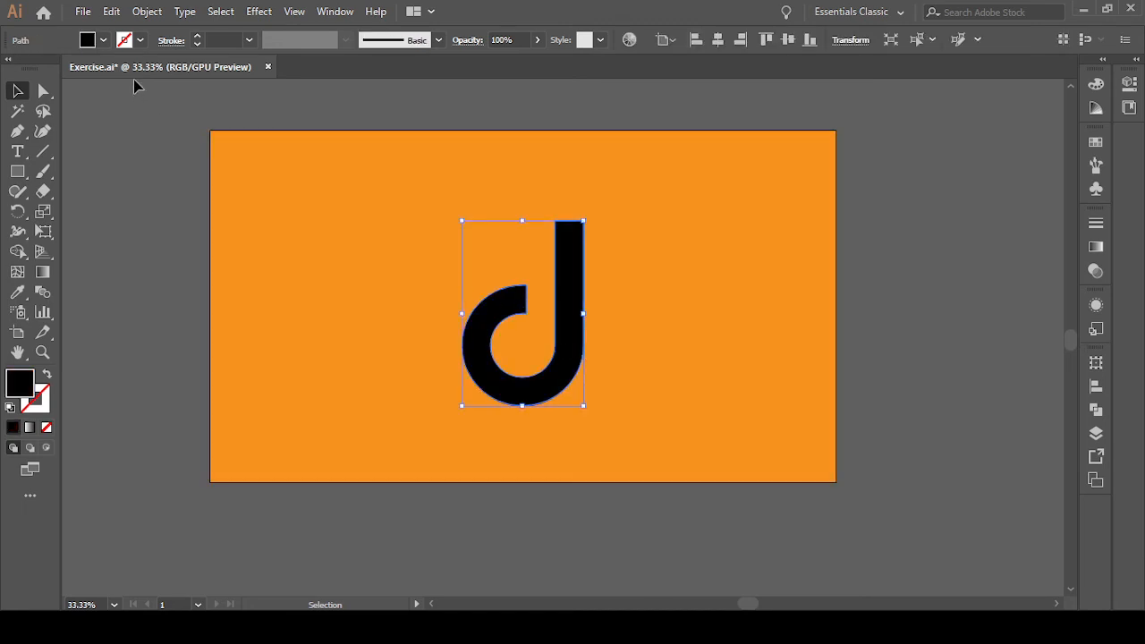
click(104, 42)
click(33, 70)
click(340, 346)
click(486, 340)
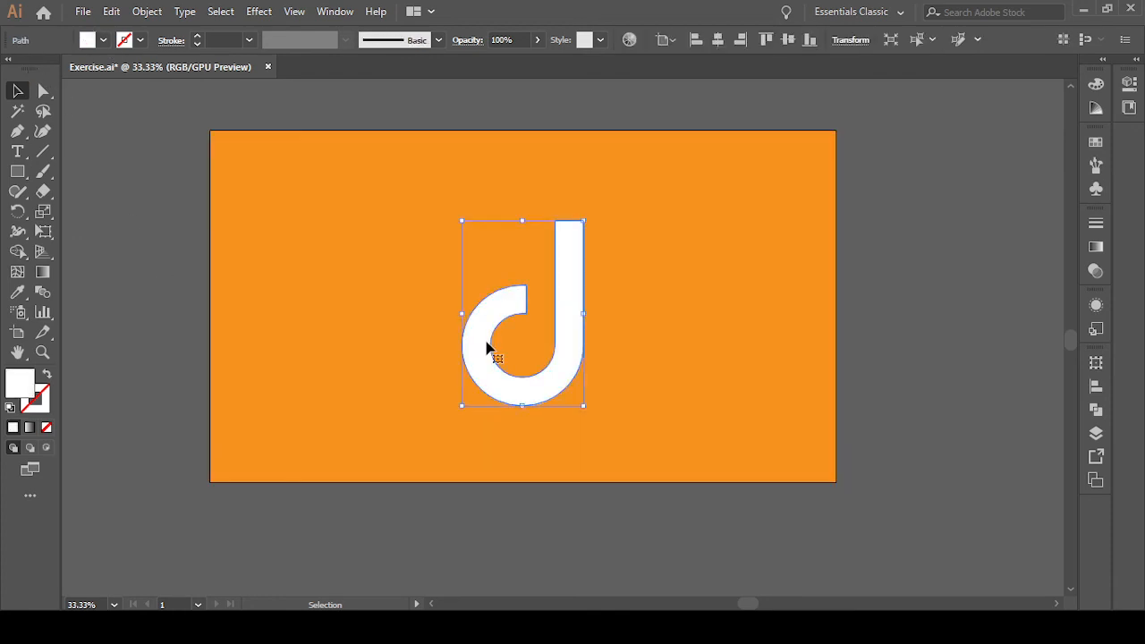
click(133, 234)
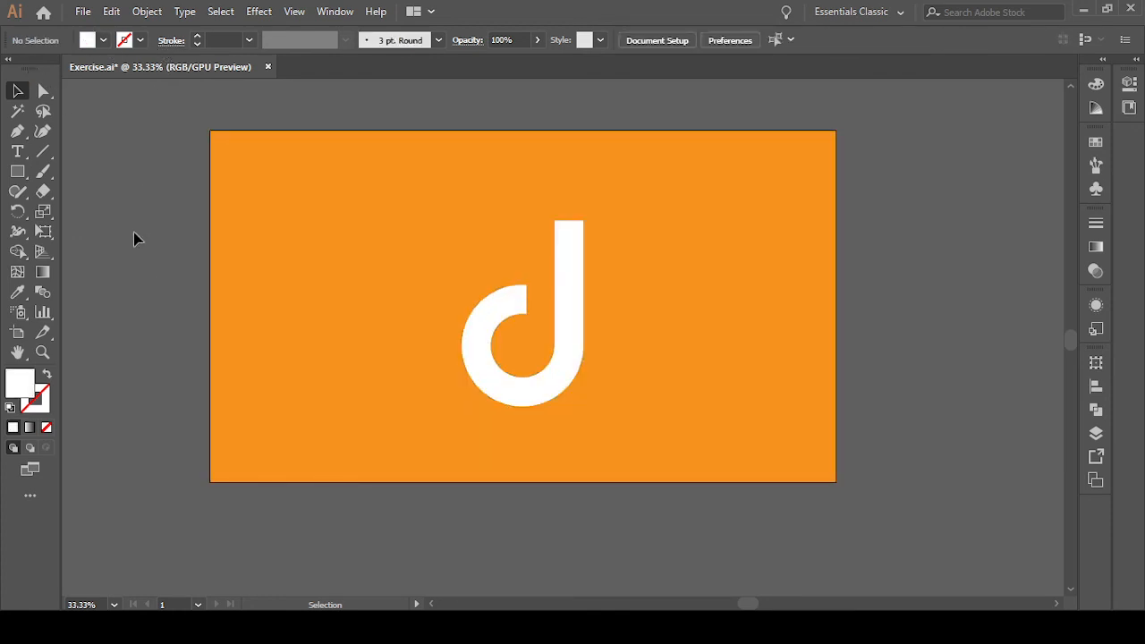
Lock the orange background rectangle and enlarge the letter d proportionally from its centre
click(208, 235)
key(ctrl+2)
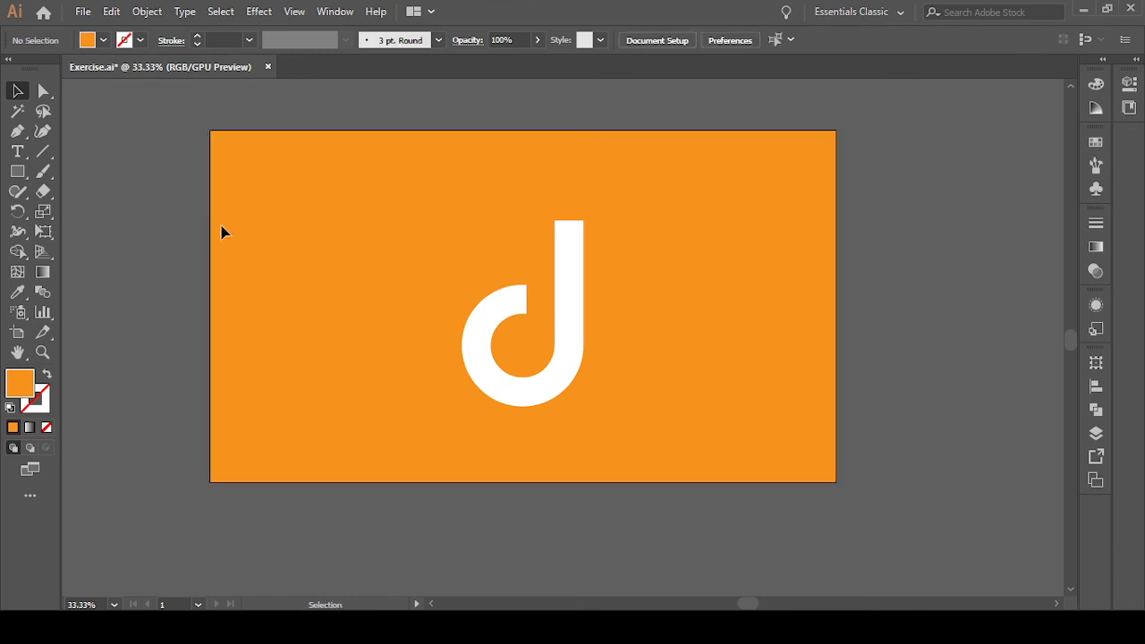
key(ctrl+a)
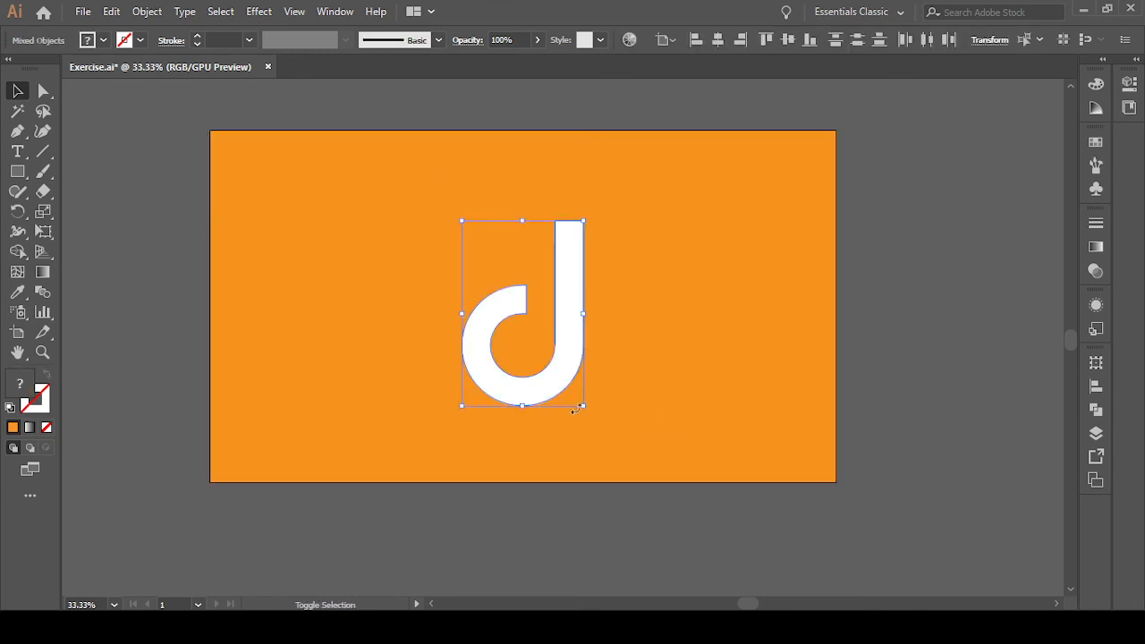
drag(588, 404, 639, 435)
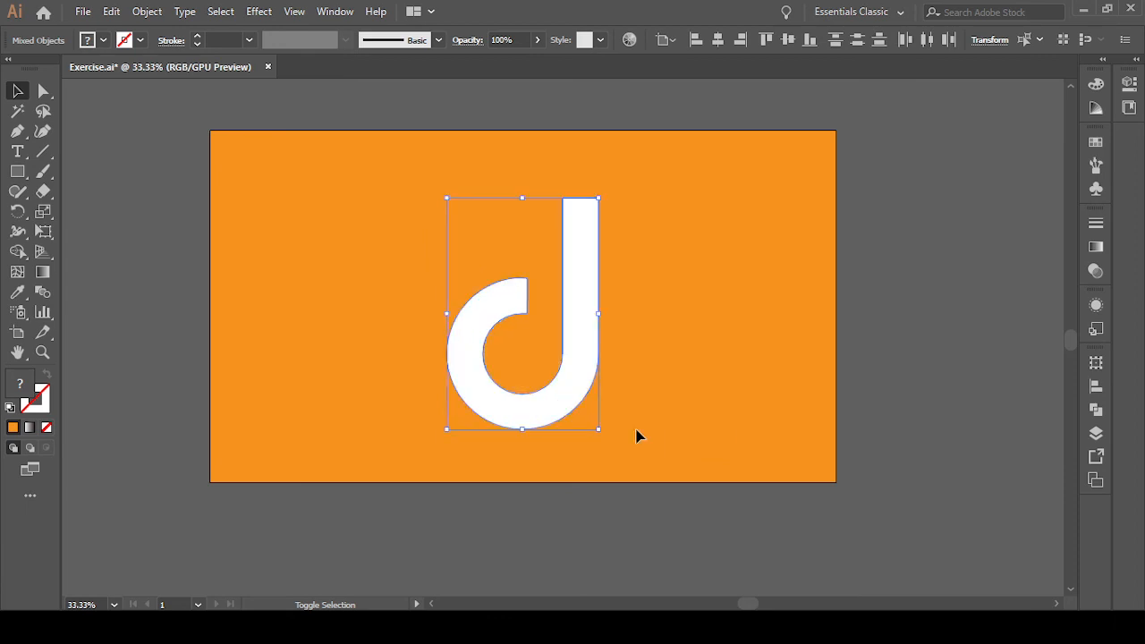
Centre the enlarged letter d vertically and horizontally on the artboard
click(788, 39)
click(717, 40)
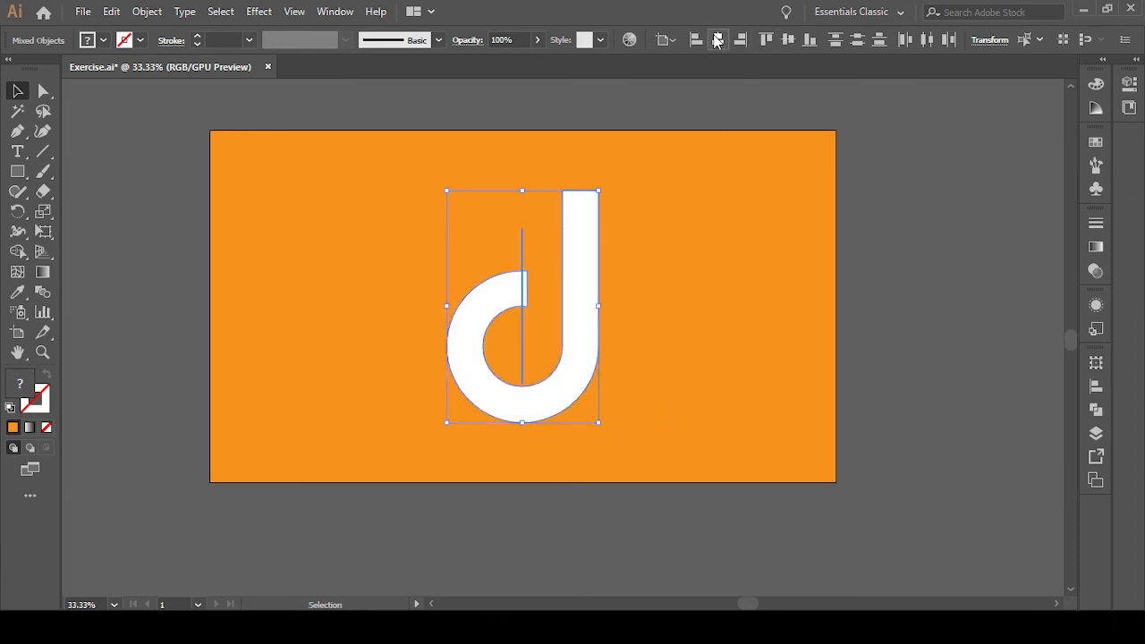
click(991, 319)
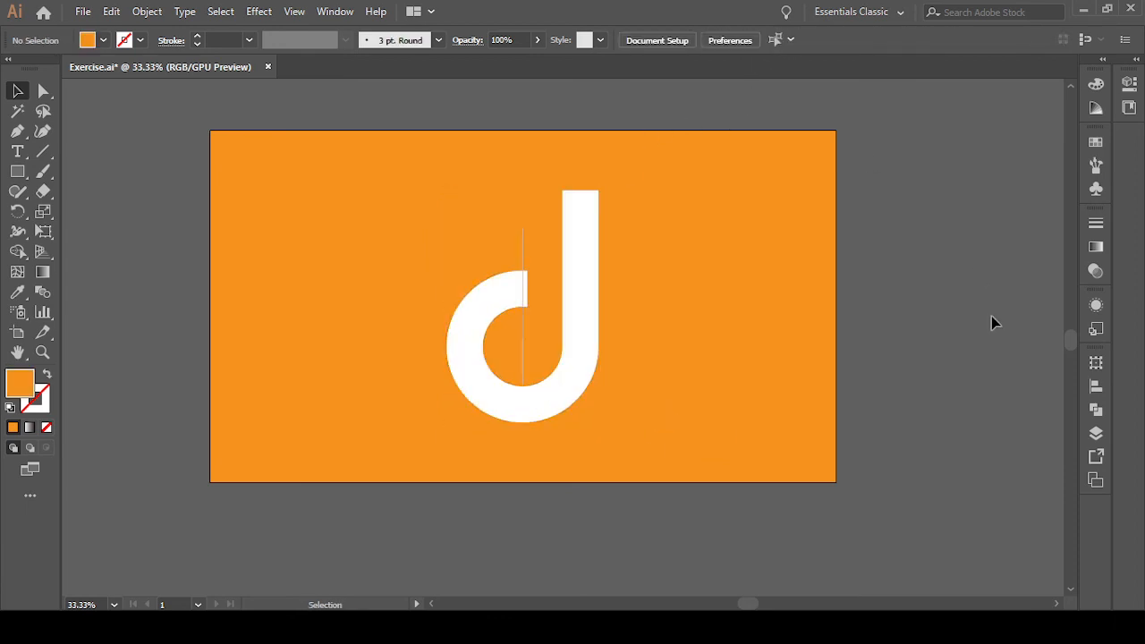
Delete the leftover thin line fragments around the letter d's opening
click(523, 248)
key(Delete)
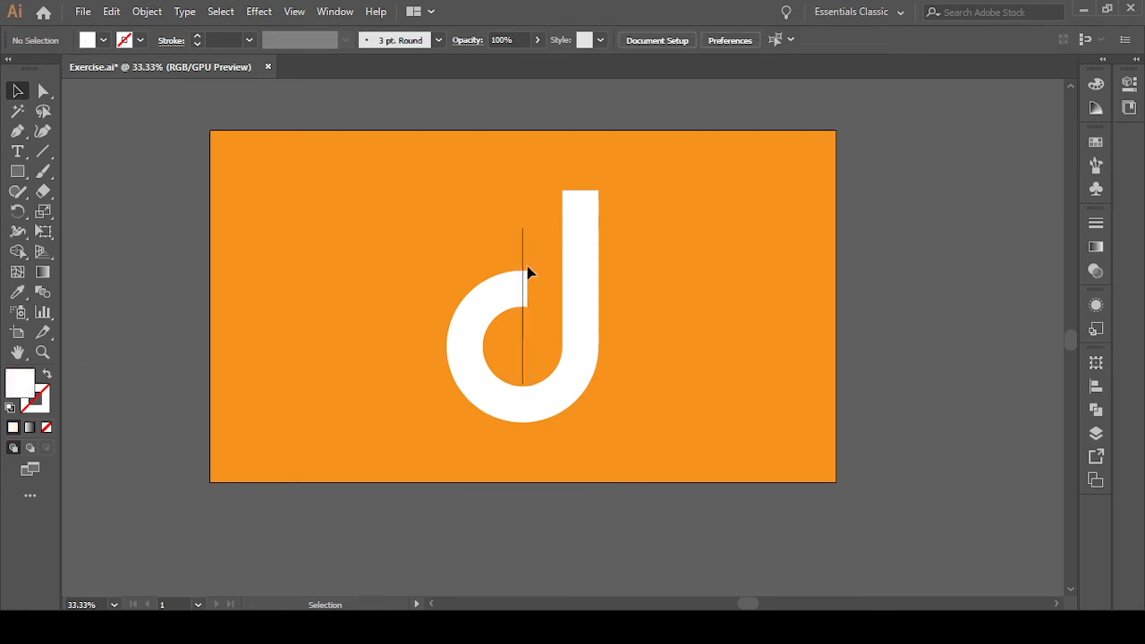
drag(513, 246, 541, 253)
click(541, 259)
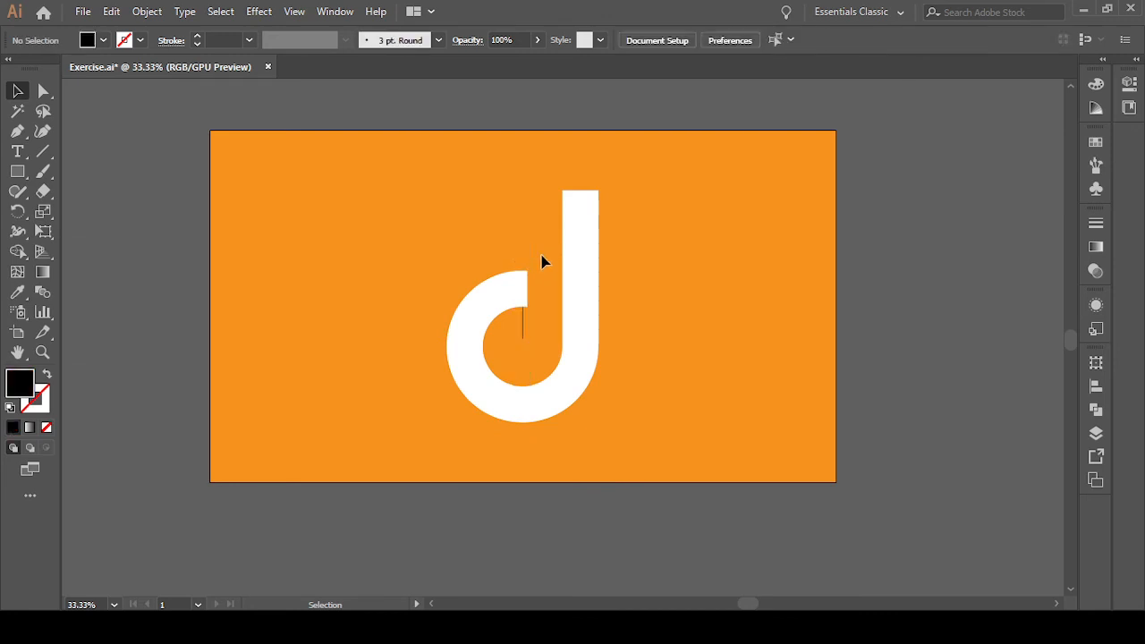
drag(511, 332, 540, 345)
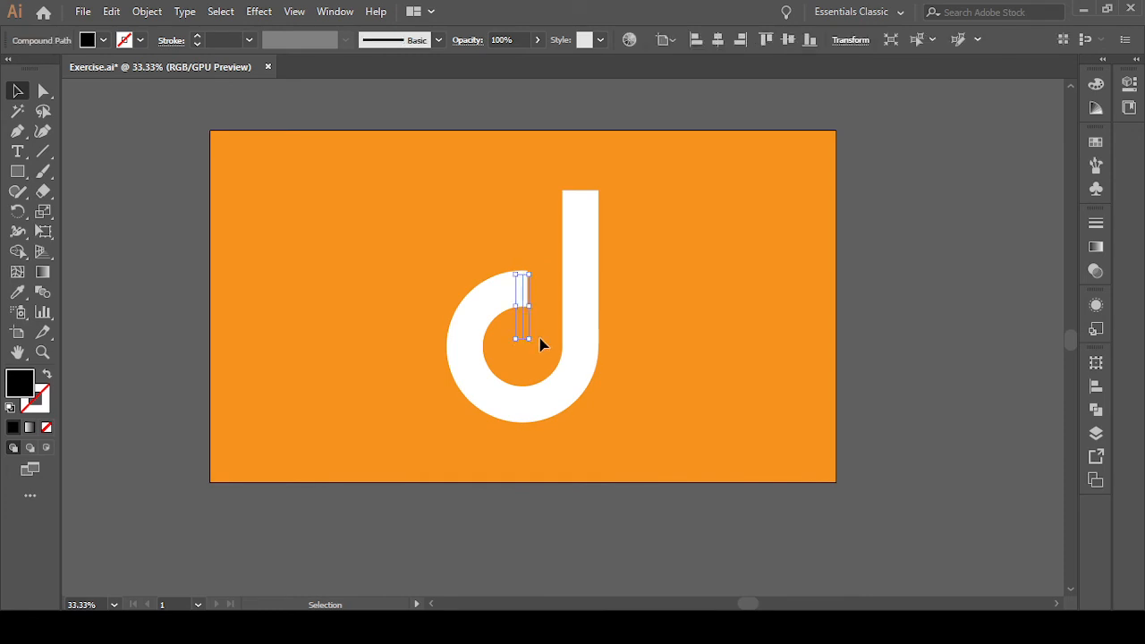
key(Delete)
drag(411, 191, 707, 378)
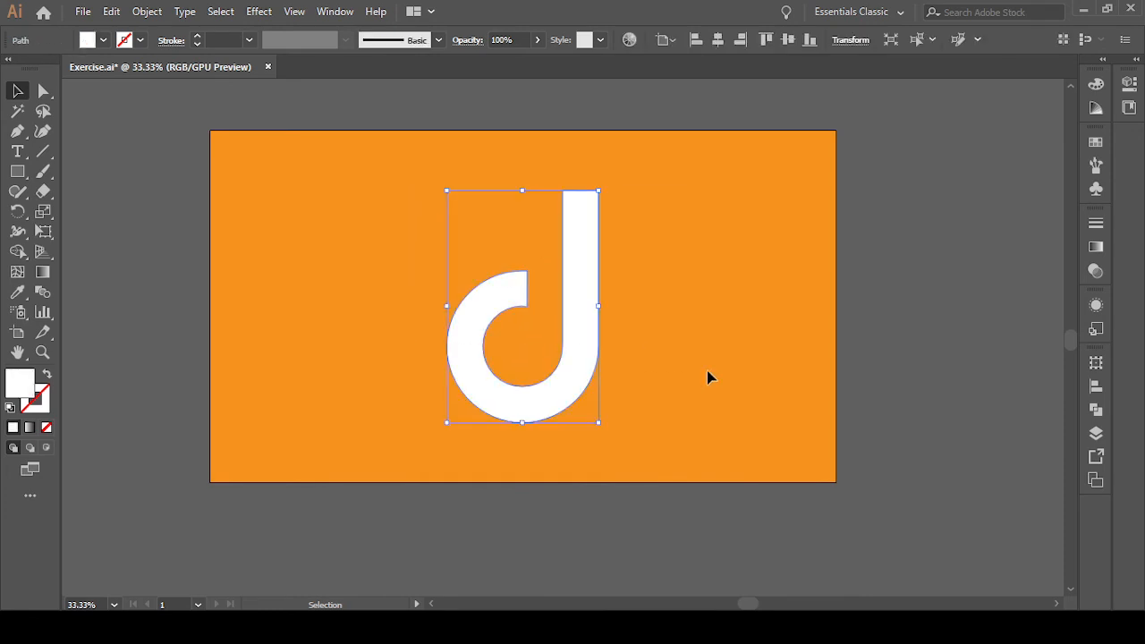
click(695, 377)
Move the letter d slightly upward, then centre it horizontally and vertically on the artboard again
drag(575, 366, 570, 328)
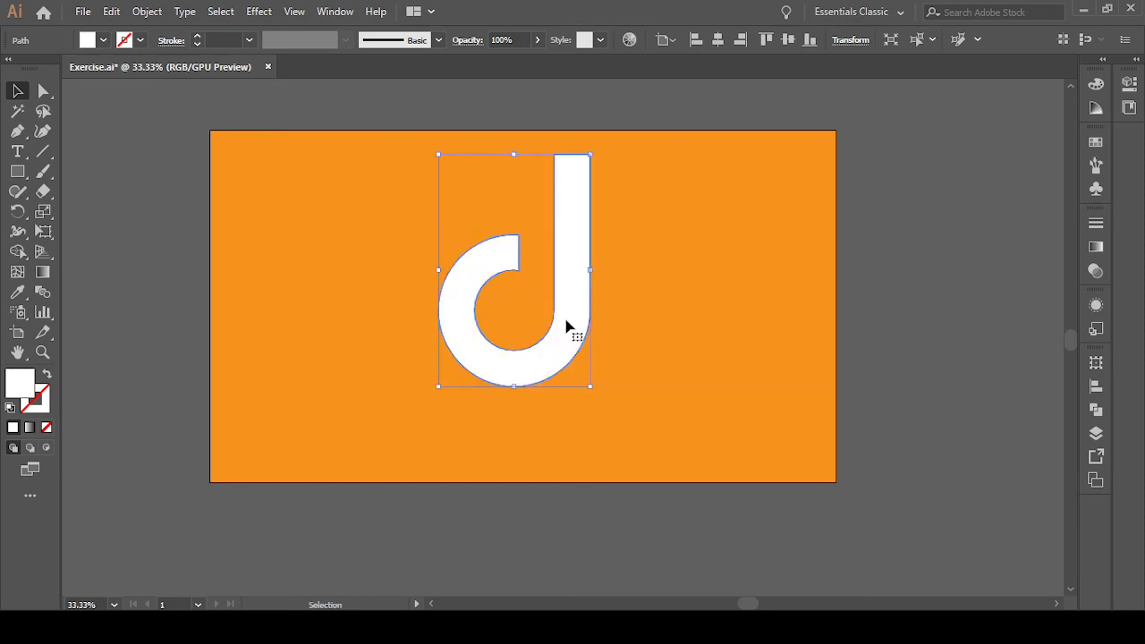
click(717, 39)
click(788, 39)
click(729, 254)
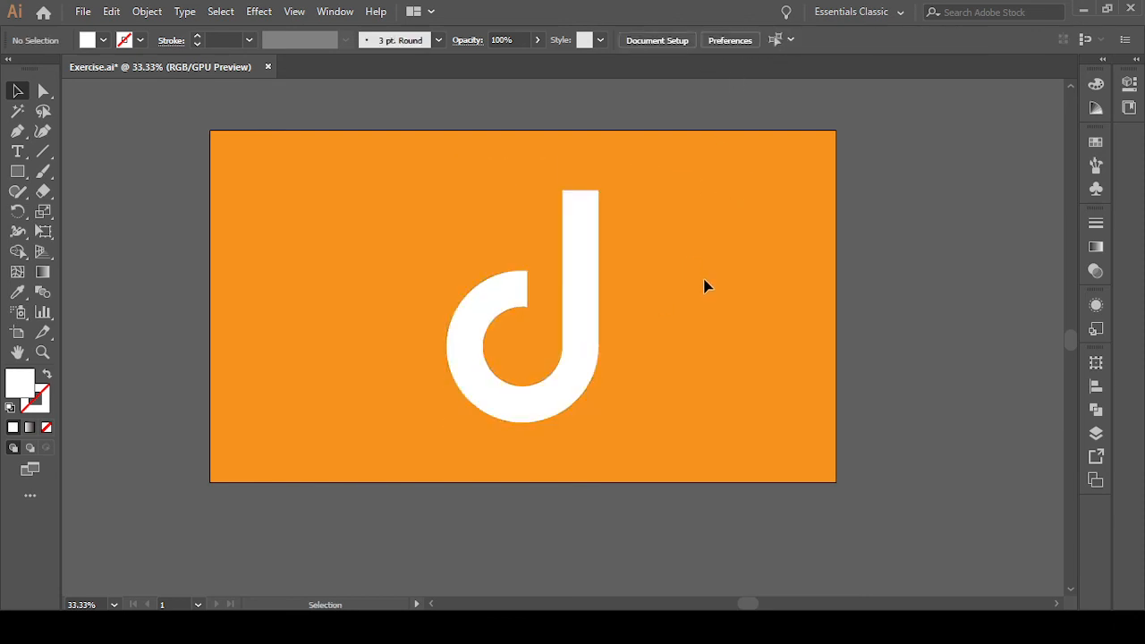
drag(702, 419, 723, 422)
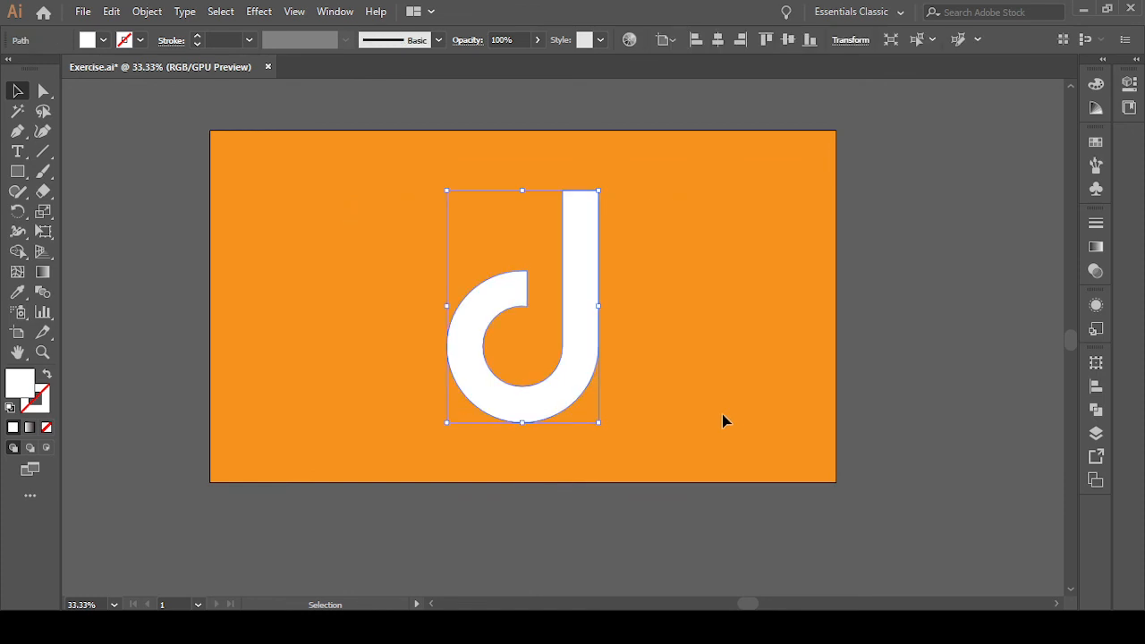
click(43, 90)
drag(577, 206, 588, 236)
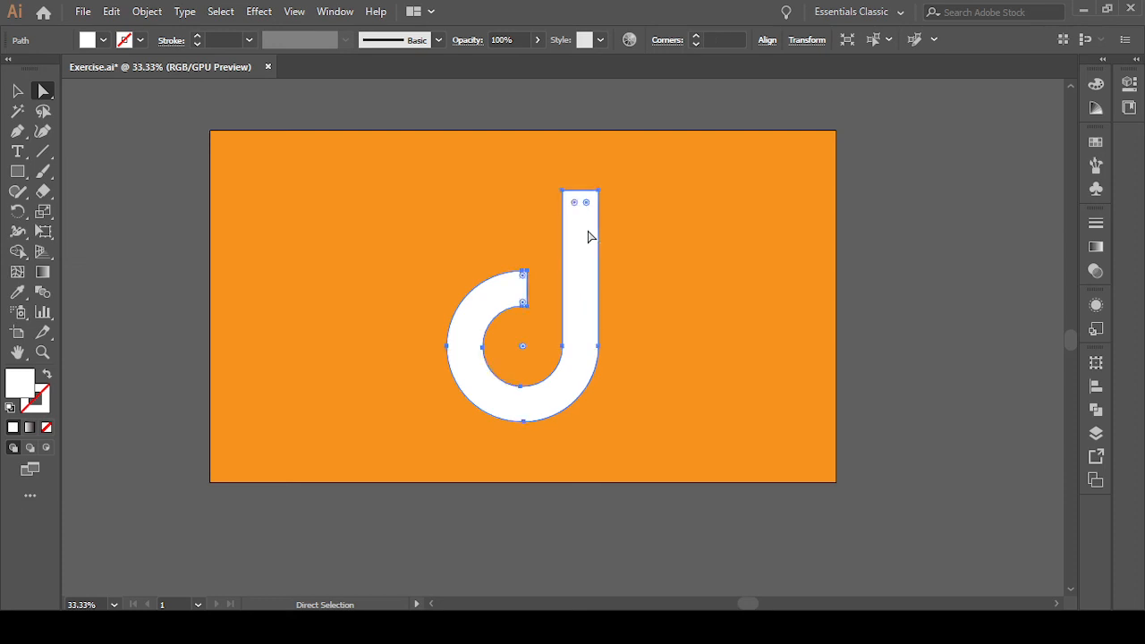
click(150, 140)
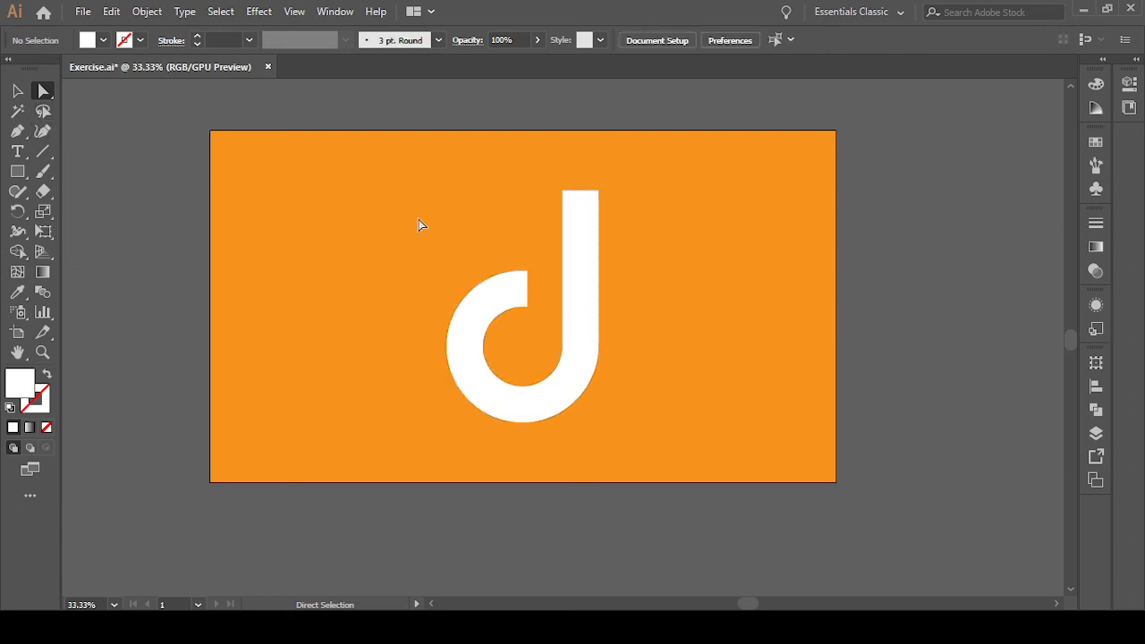
click(17, 90)
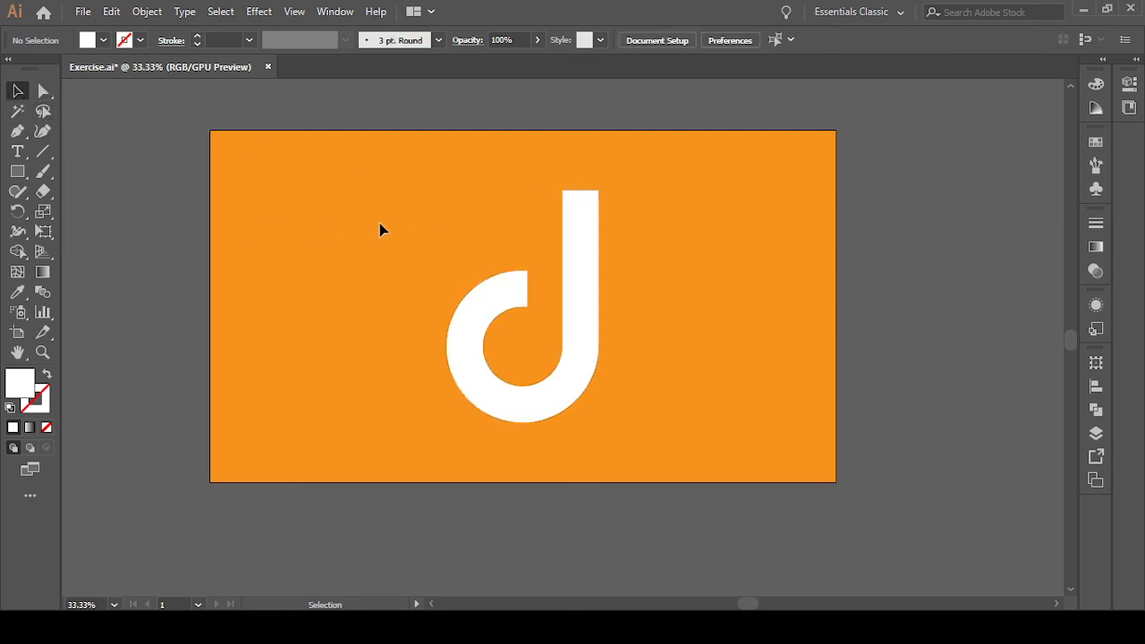
Round both corners at the upper end of the letter d's stem into a full semicircular cap
click(43, 90)
drag(682, 223, 685, 224)
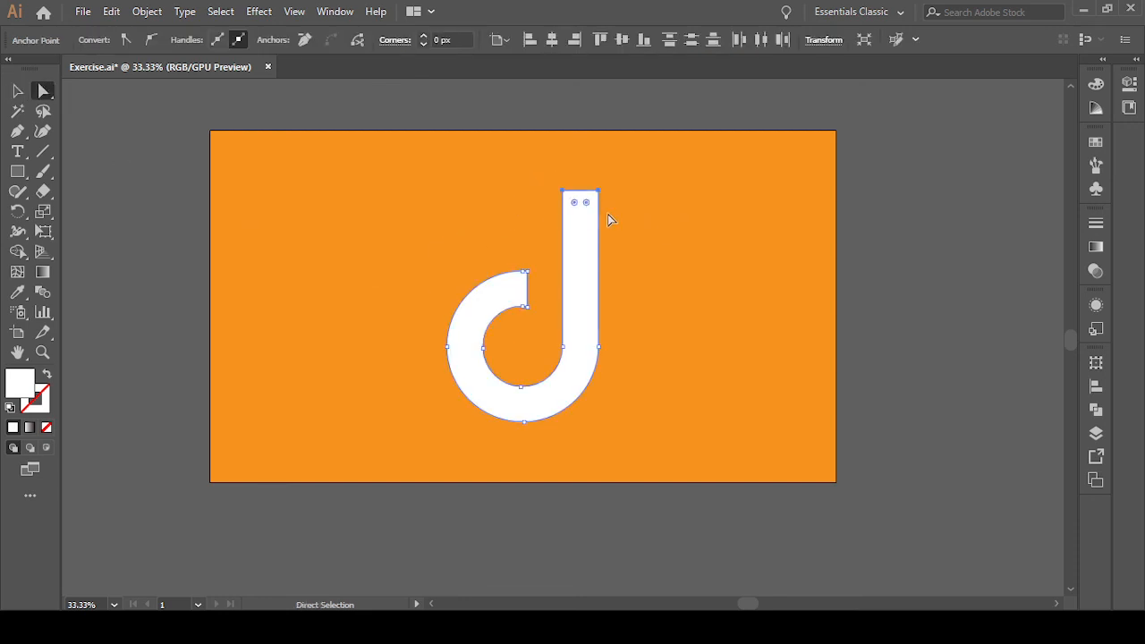
drag(582, 205, 584, 229)
click(412, 239)
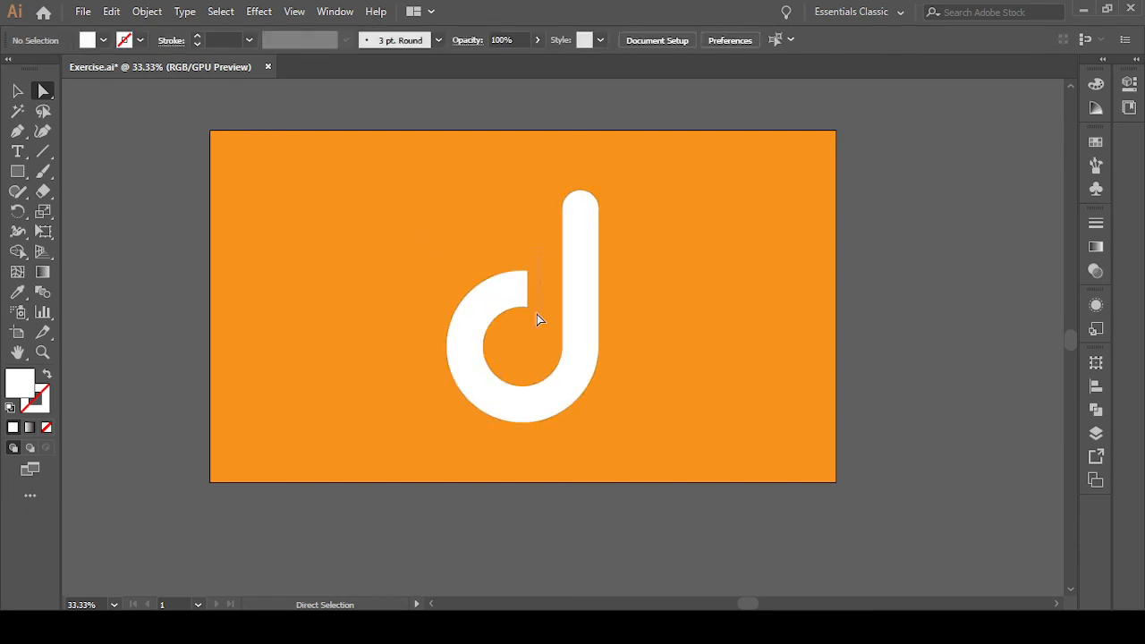
Slightly round the corners at the open end of the letter d's bowl
click(509, 283)
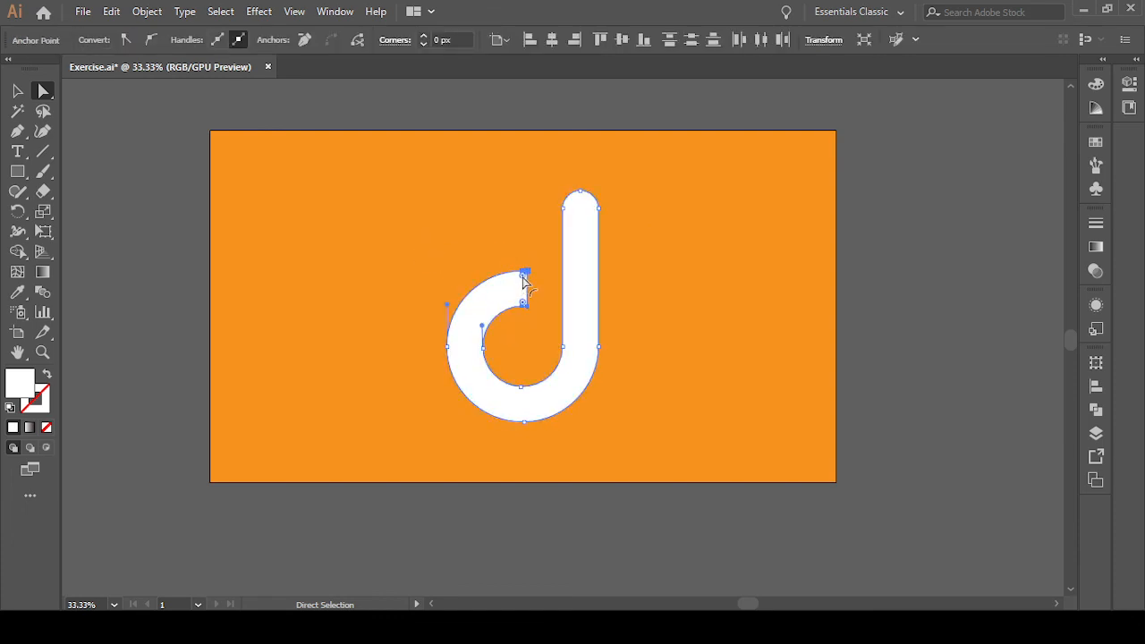
drag(508, 278, 492, 288)
click(384, 260)
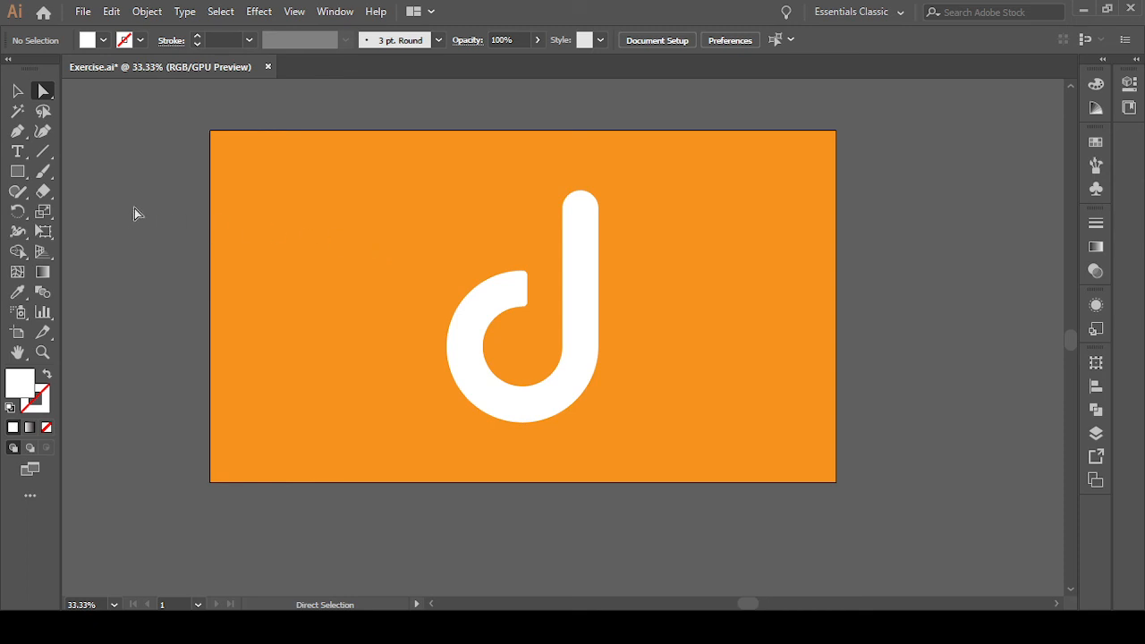
click(18, 91)
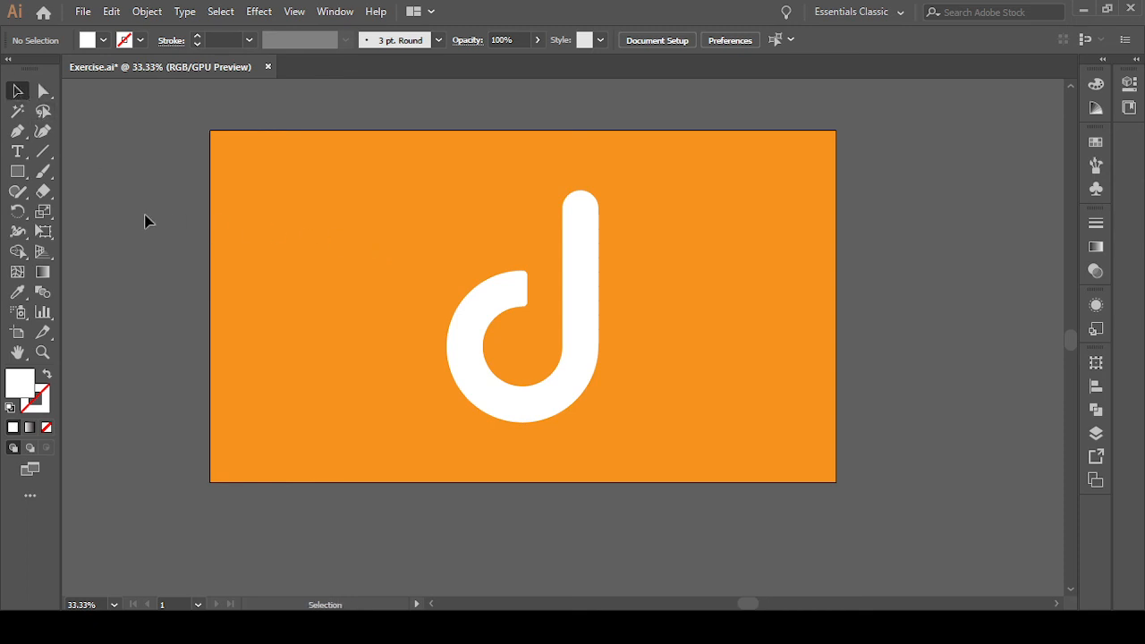
click(465, 369)
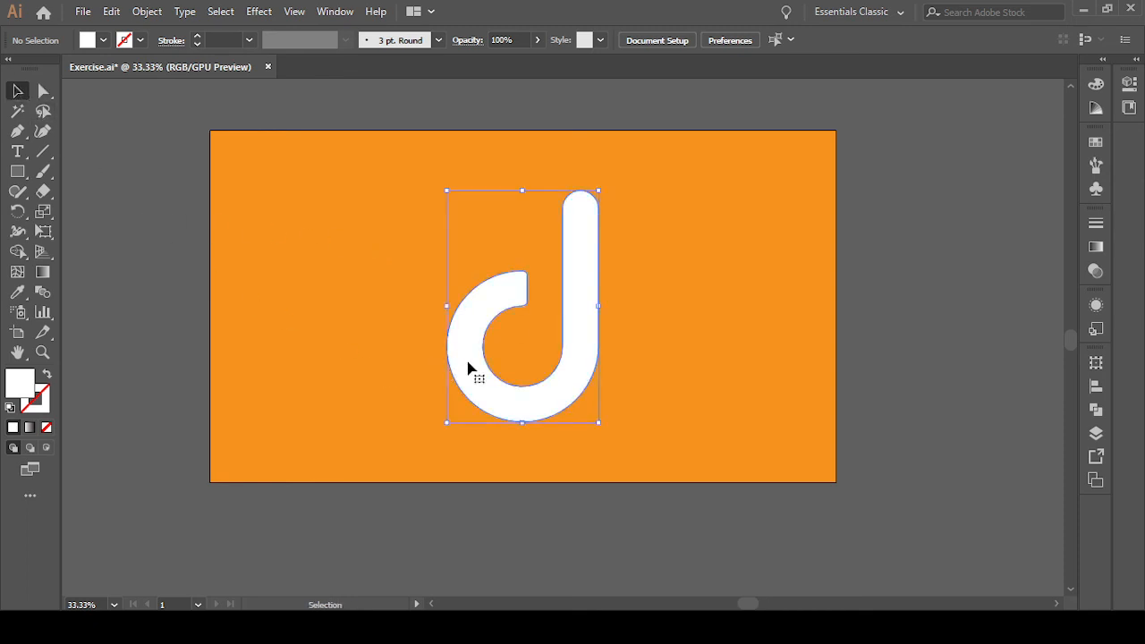
click(131, 268)
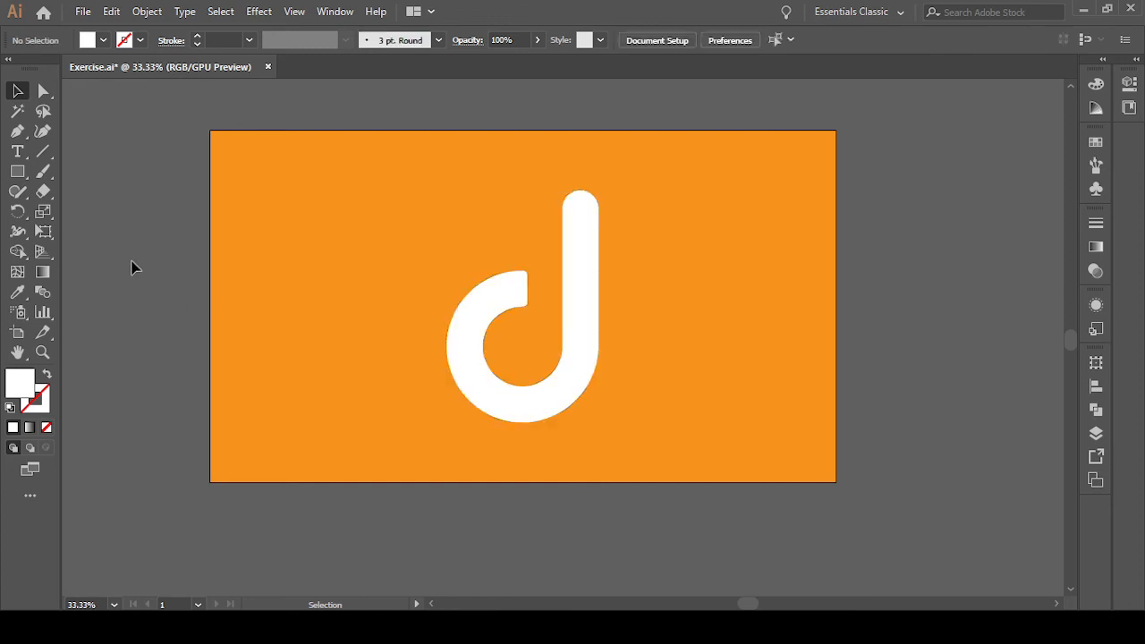
click(470, 342)
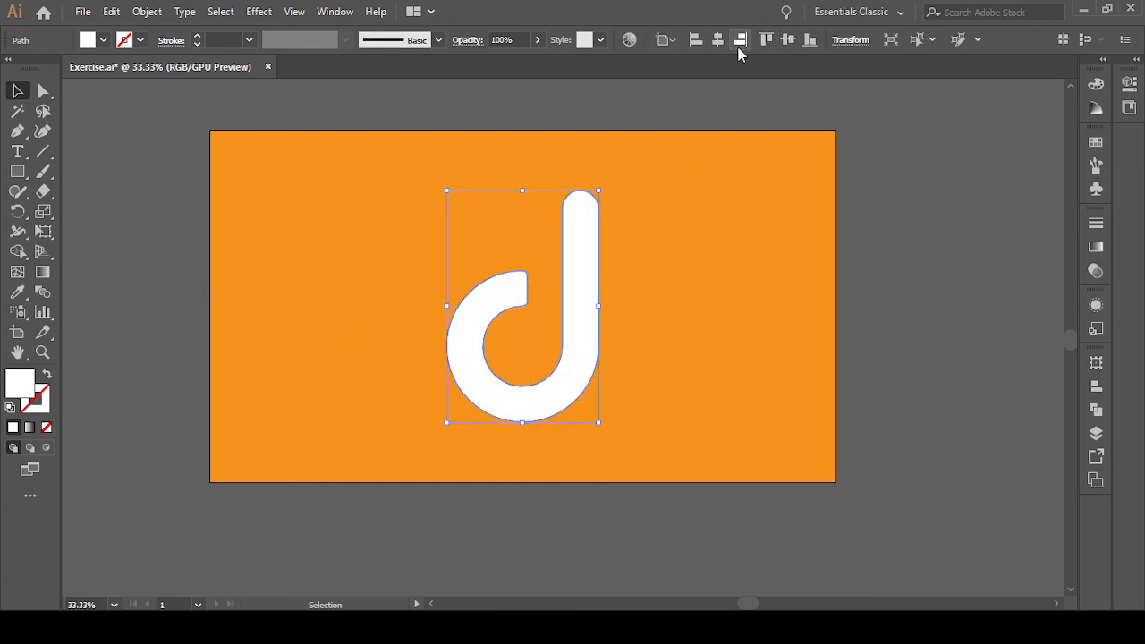
click(868, 248)
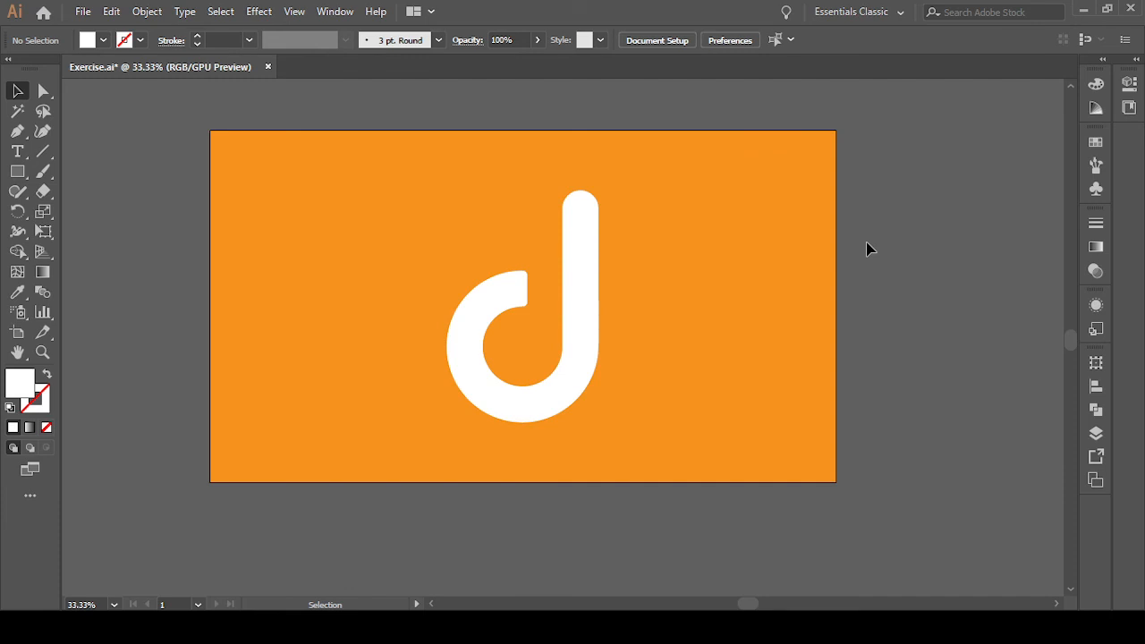